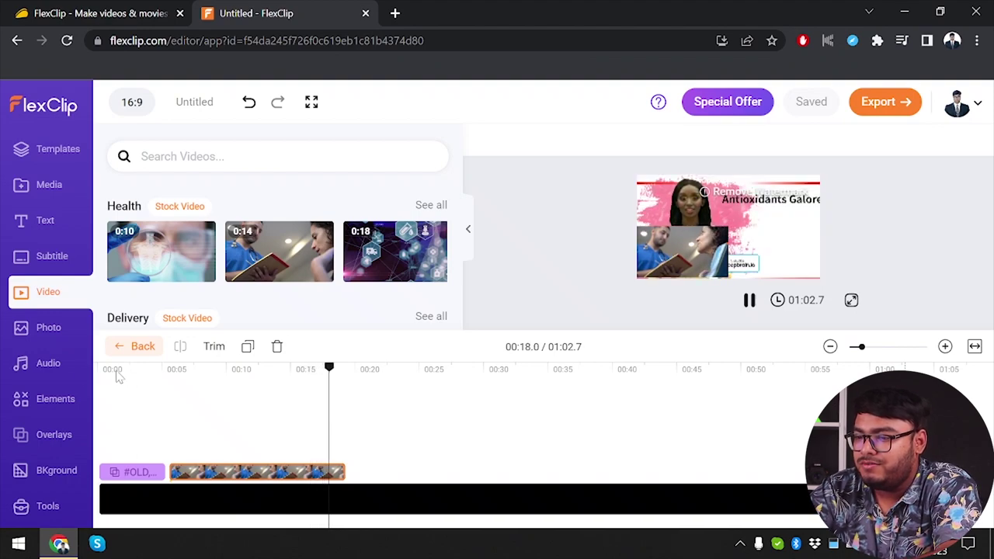
Play the timeline through the end of the stock video clip and browse the stock video categories.
key(space)
key(space)
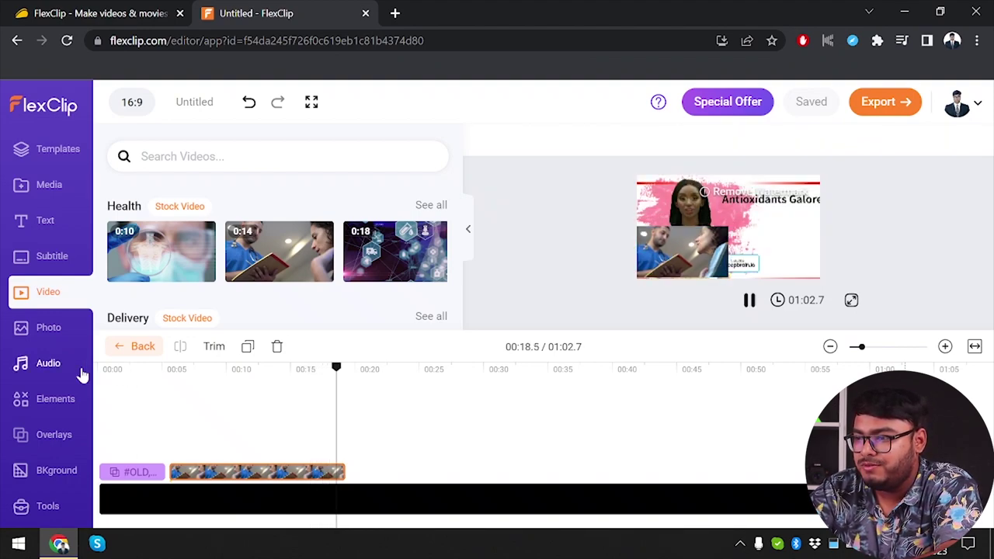
key(space)
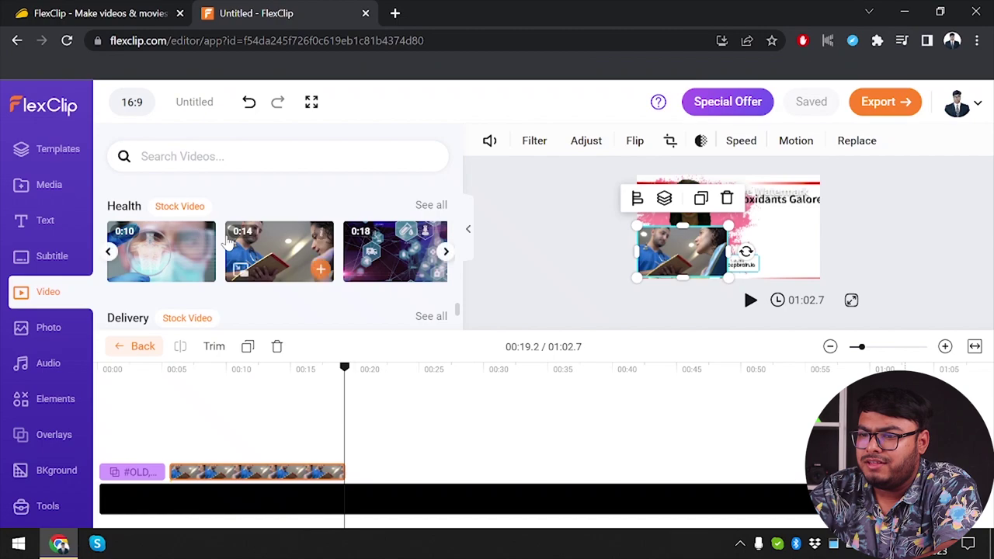
scroll(226, 245, down, 5)
scroll(229, 243, up, 4)
scroll(230, 243, down, 3)
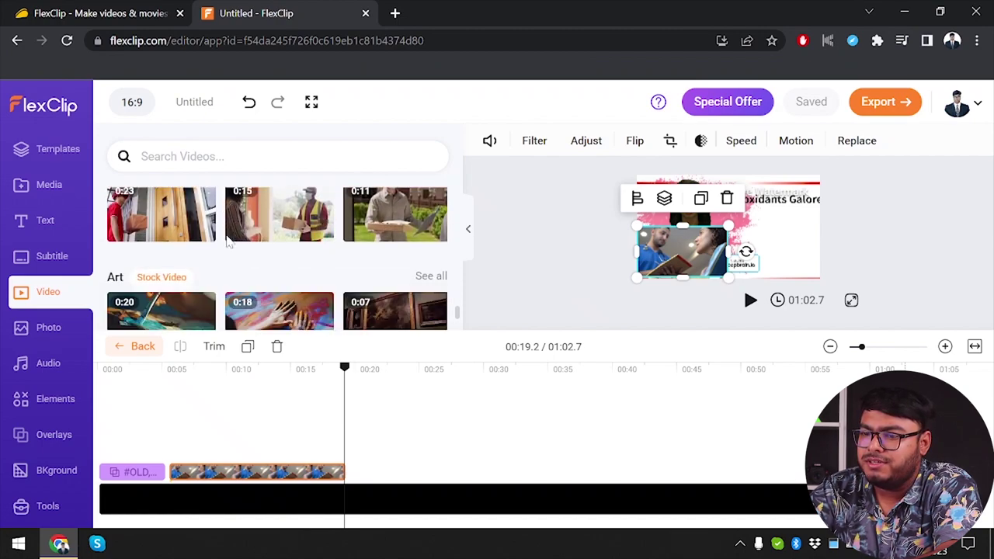
scroll(227, 242, up, 2)
scroll(229, 243, up, 1)
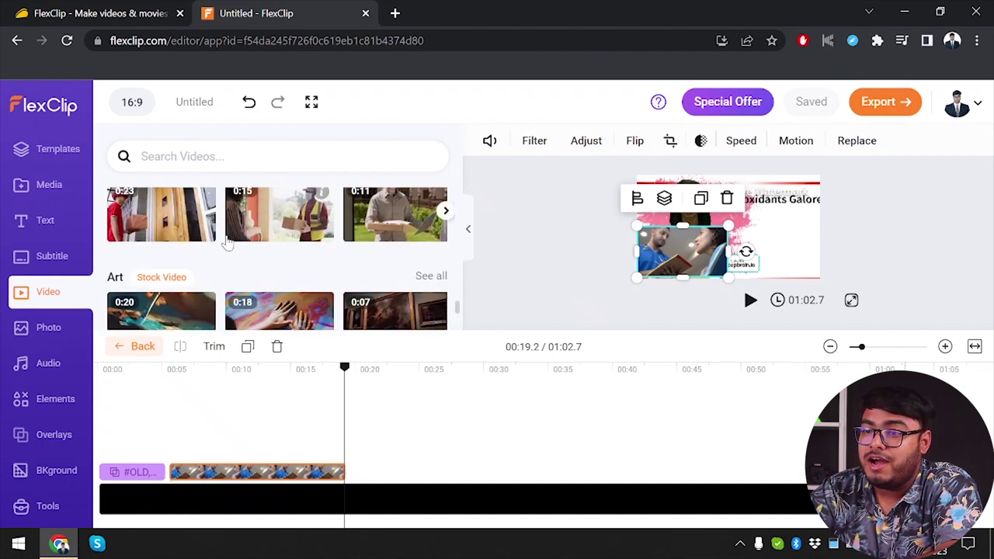
Switch to the AppSumo FlexClip page and search it for "stock" to check the plan's stock media allowances.
click(151, 9)
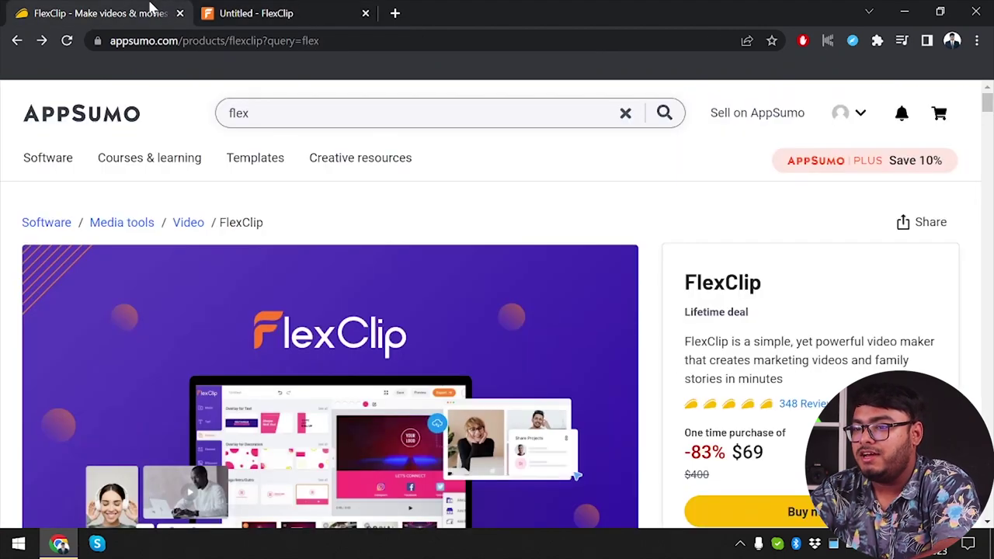
key(ctrl+f)
text(stock)
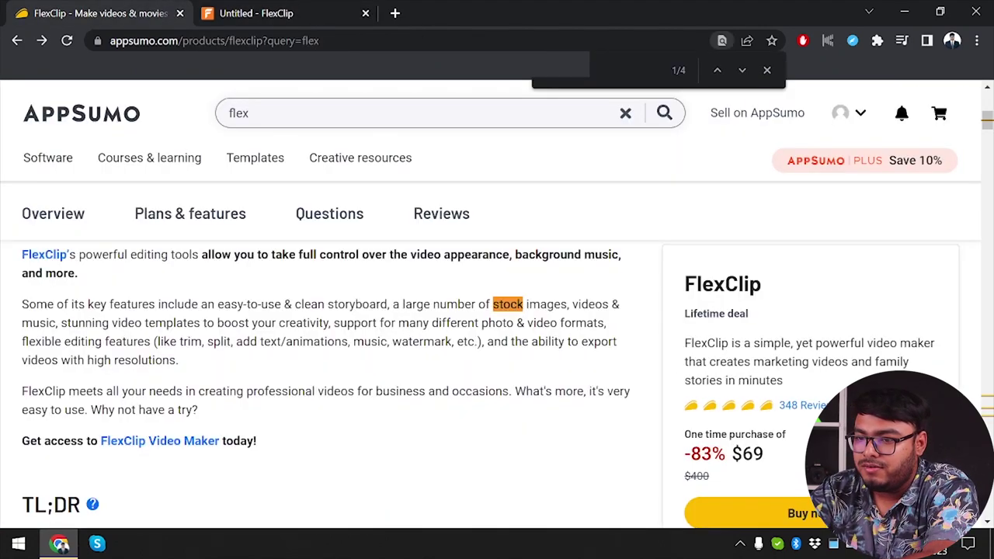
click(742, 71)
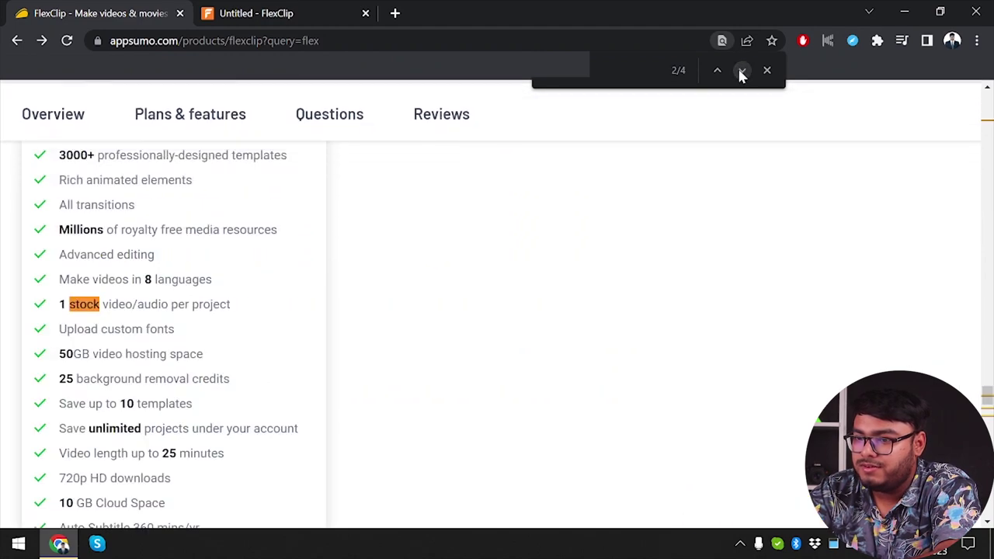
click(742, 70)
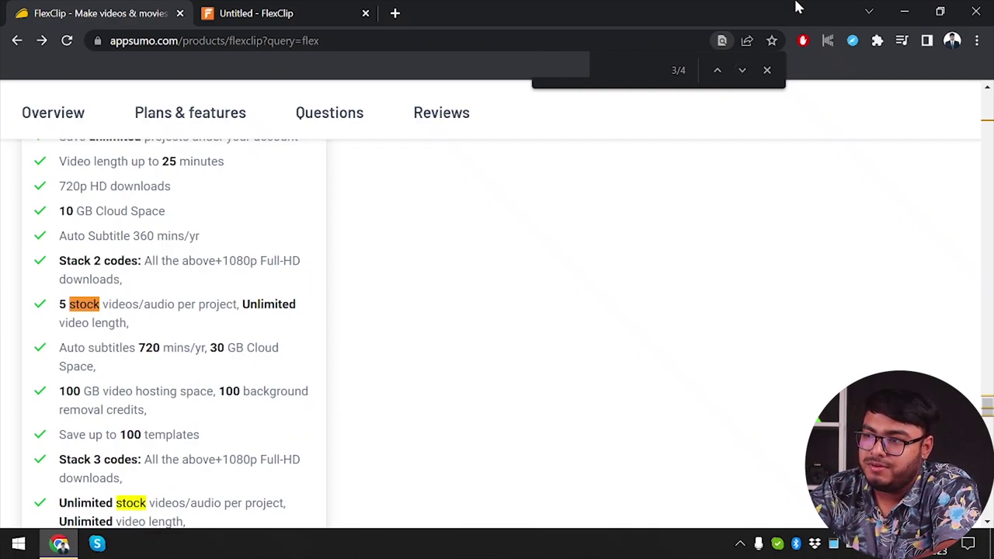
Compare the stock video and audio limits across the code stacks of the FlexClip Basic Plan, and close the page search.
click(717, 71)
scroll(488, 268, up, 6)
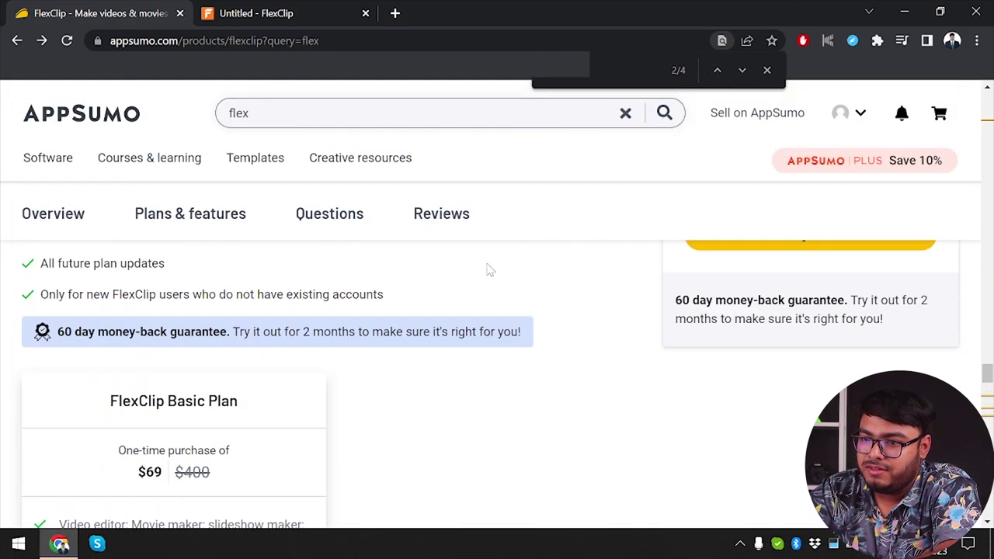
scroll(489, 270, down, 7)
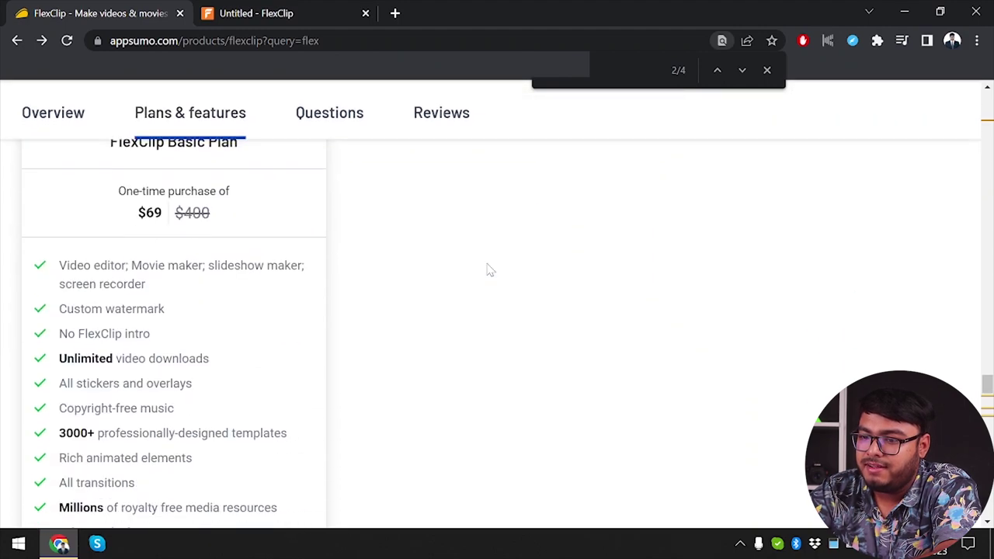
click(744, 71)
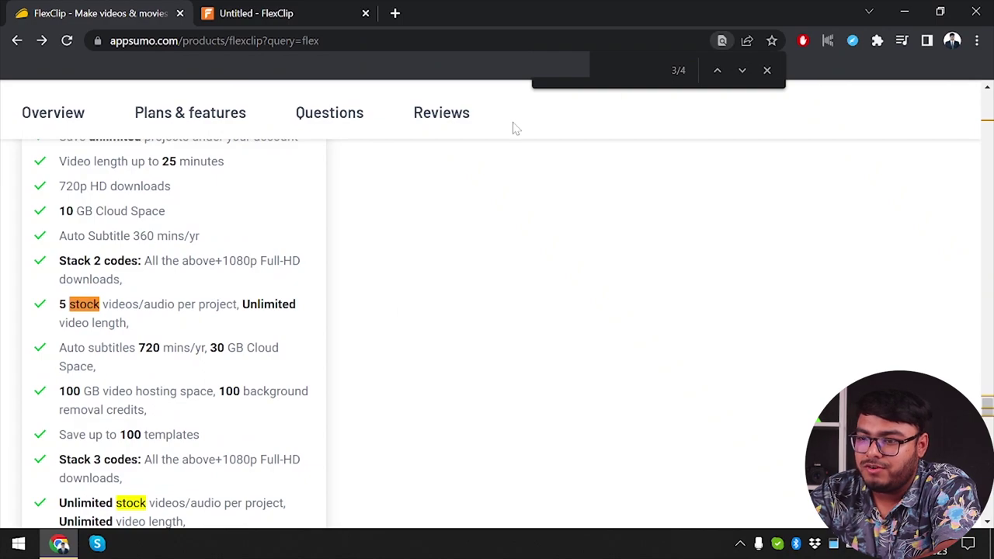
click(743, 70)
click(743, 70)
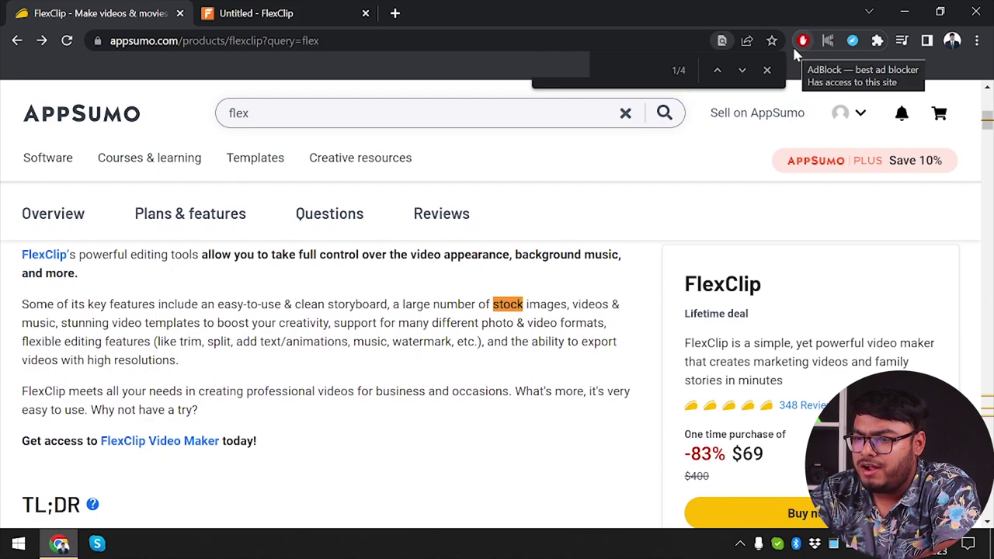
scroll(444, 233, up, 3)
scroll(444, 233, down, 8)
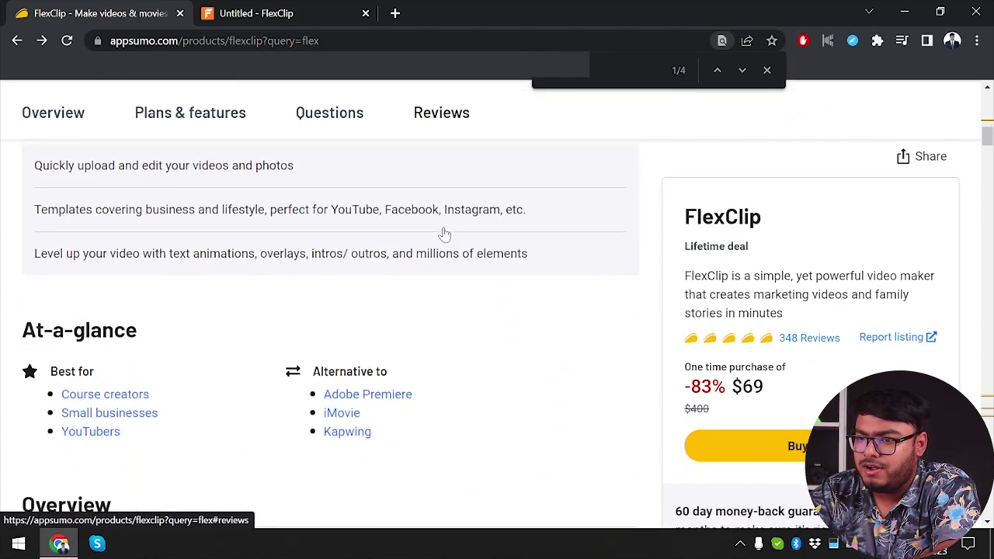
click(766, 72)
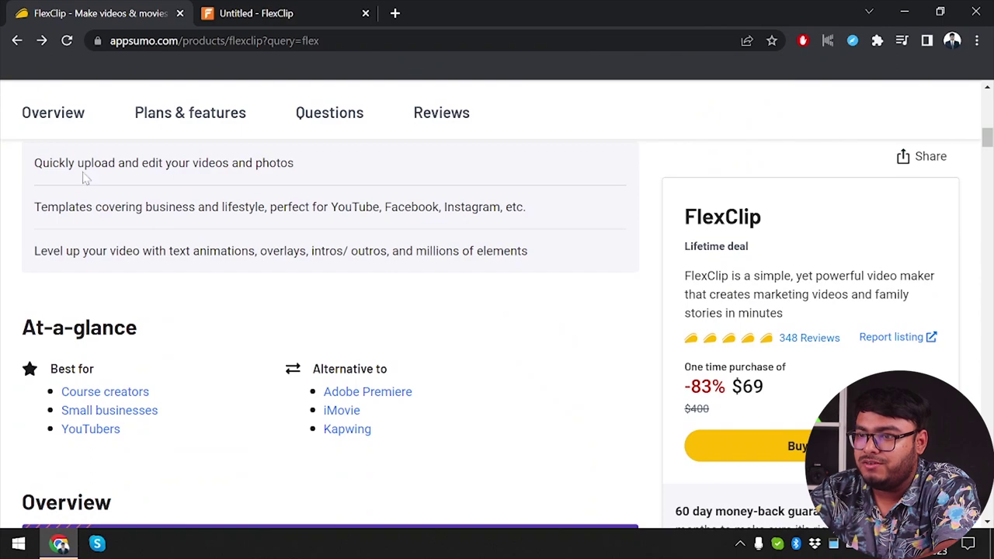
Return to the FlexClip editor and browse the categories of the stock photo library.
click(217, 12)
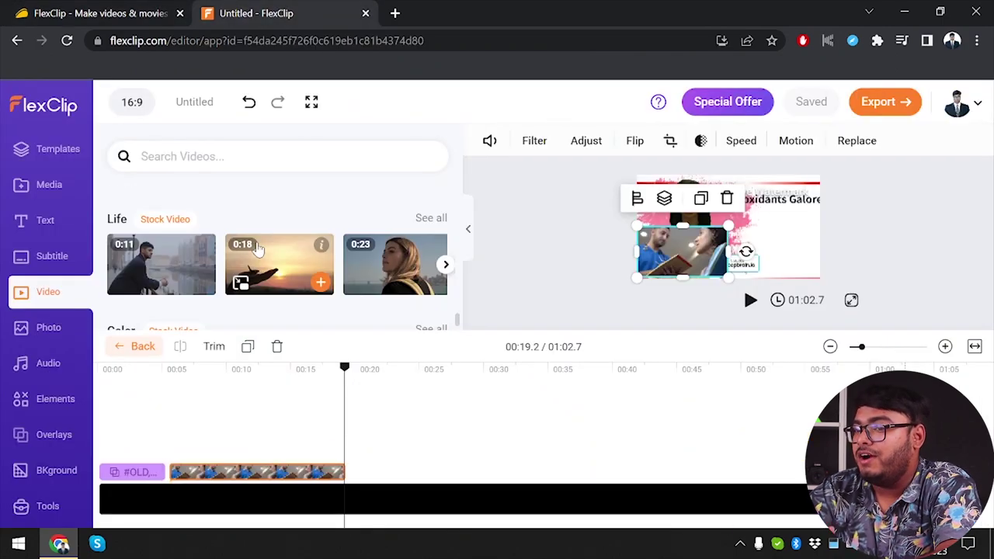
scroll(259, 248, down, 1)
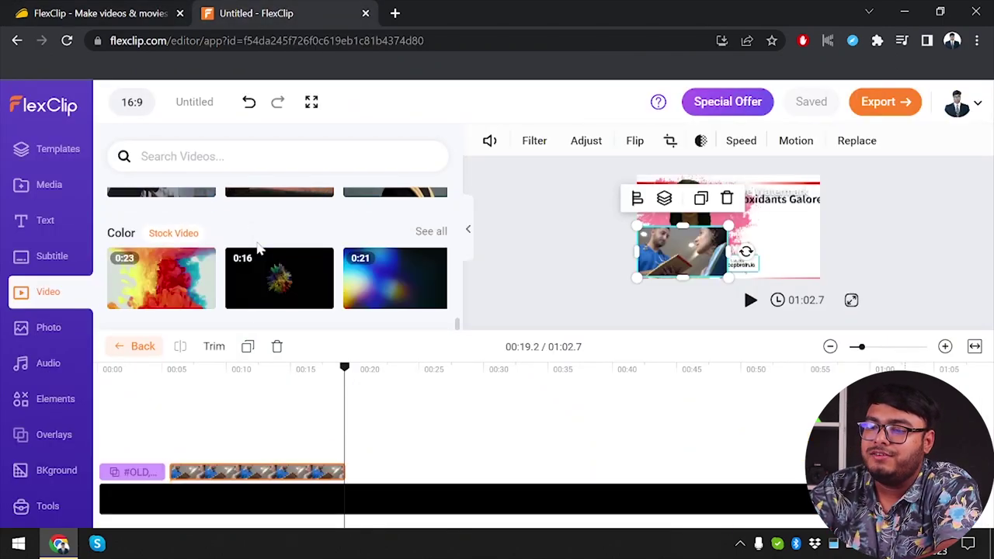
click(37, 334)
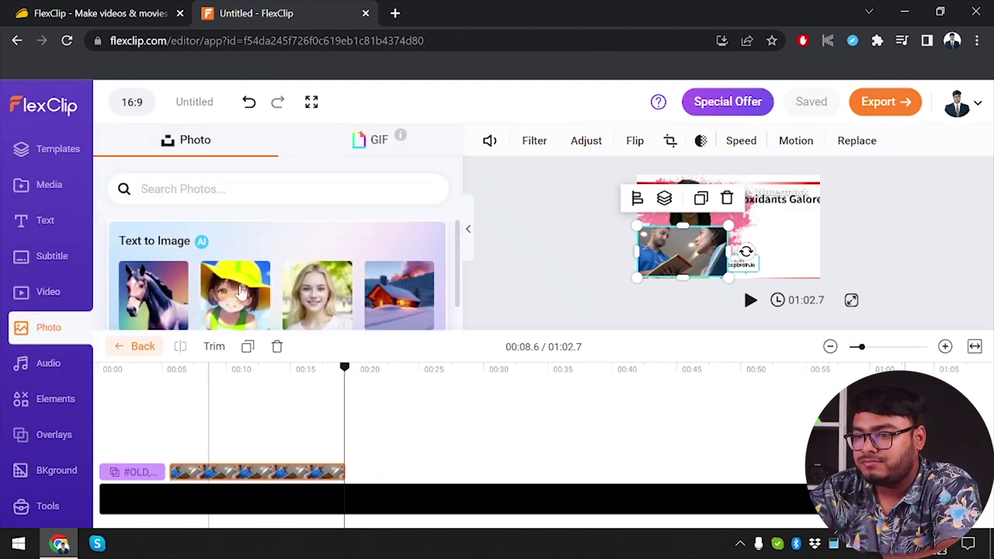
scroll(285, 257, down, 5)
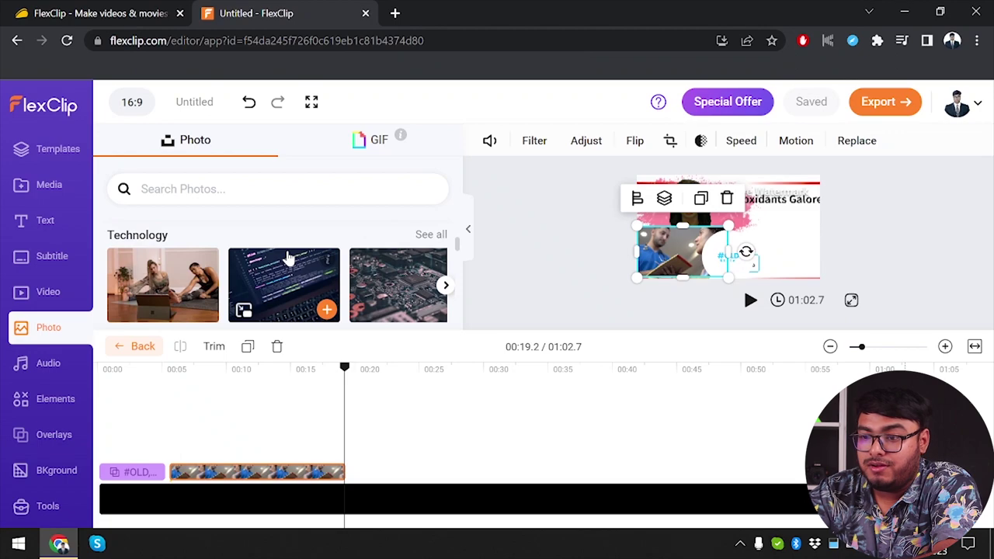
scroll(287, 257, down, 1)
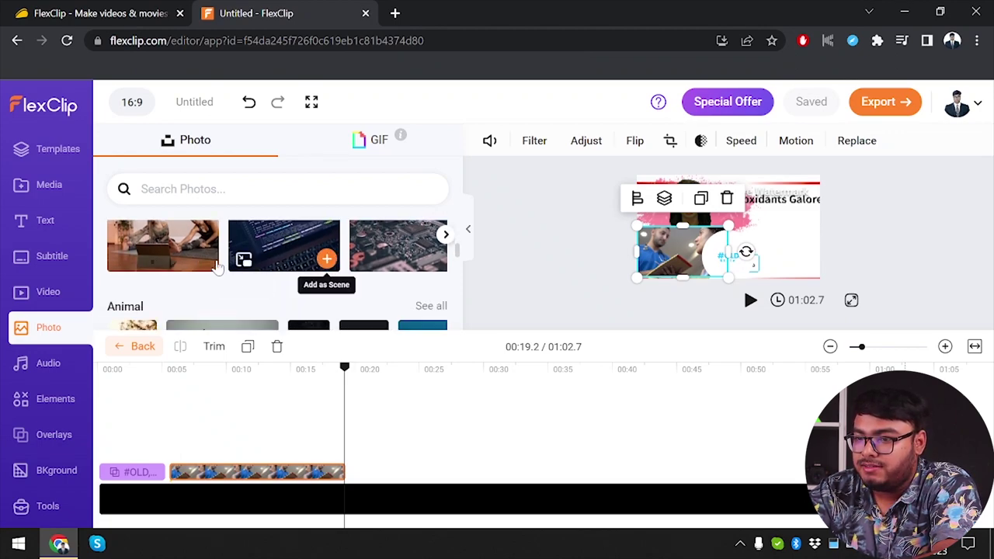
scroll(247, 264, up, 1)
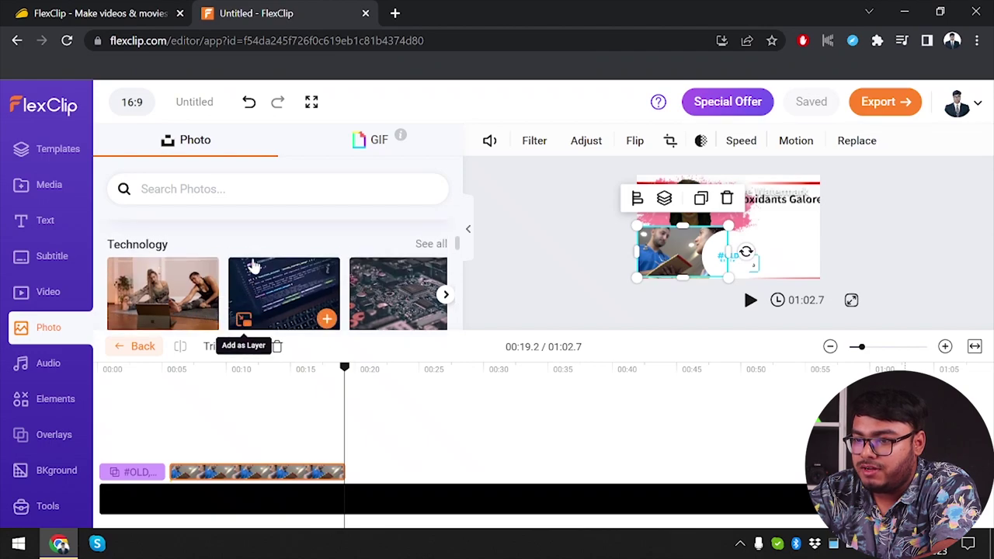
scroll(252, 279, down, 2)
scroll(255, 297, down, 1)
scroll(256, 297, up, 1)
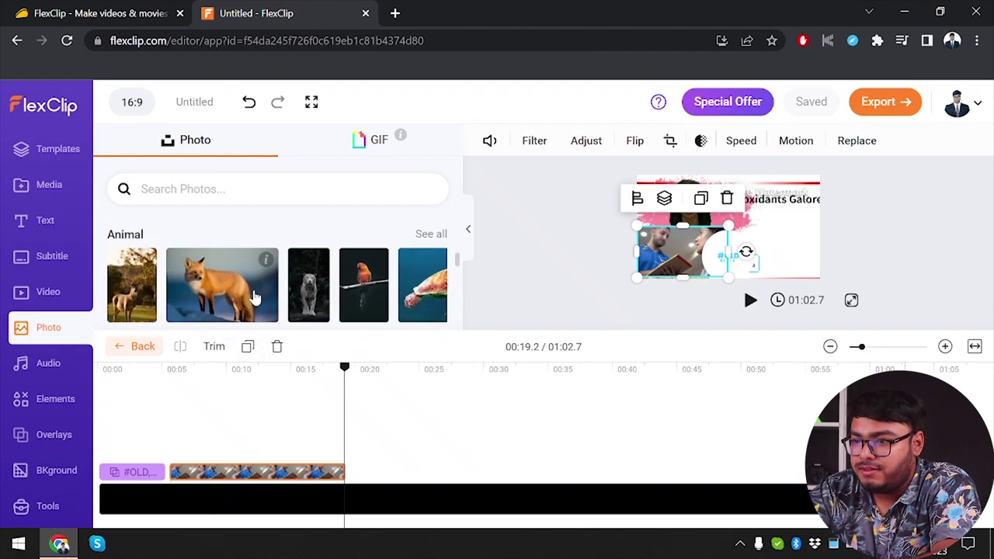
scroll(258, 297, down, 3)
scroll(258, 297, up, 1)
scroll(258, 297, down, 2)
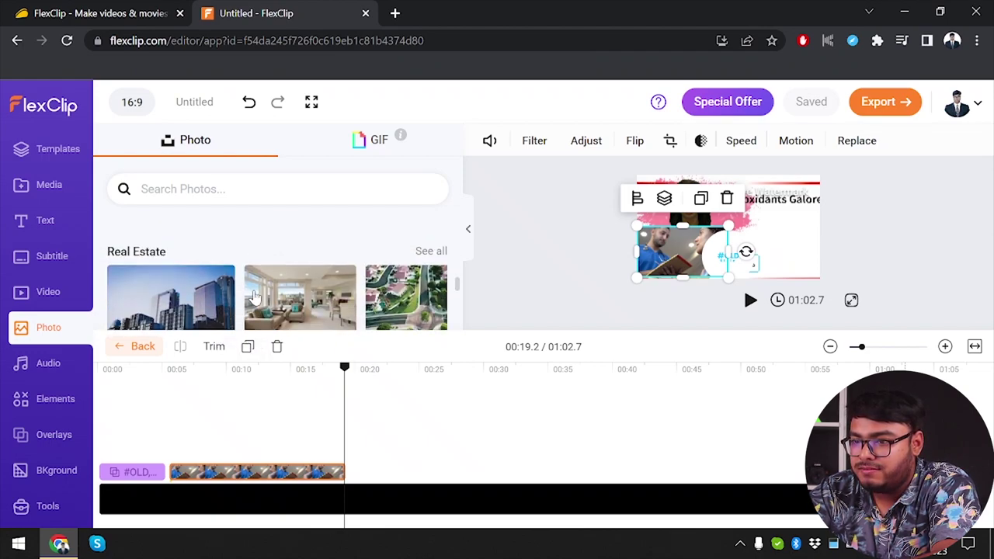
Search the stock photos for "apple" and add the photo of a hand holding a red apple as a timeline layer.
click(233, 188)
text(app)
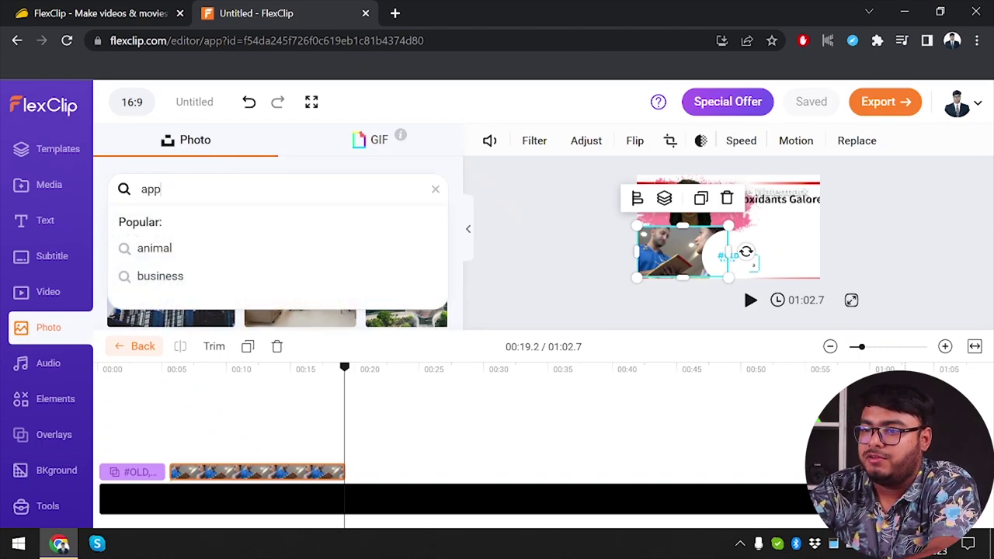
text(le)
key(Return)
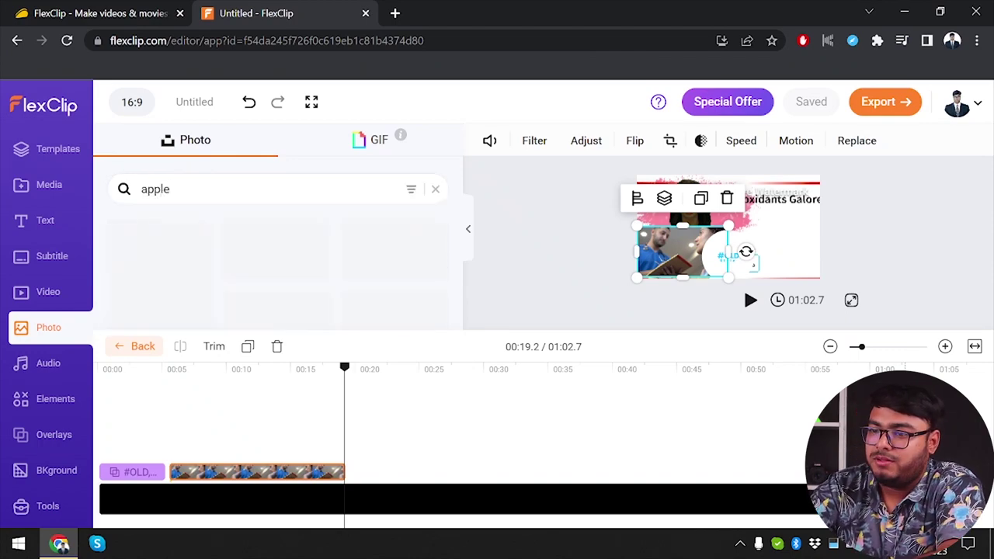
mouse_move(160, 256)
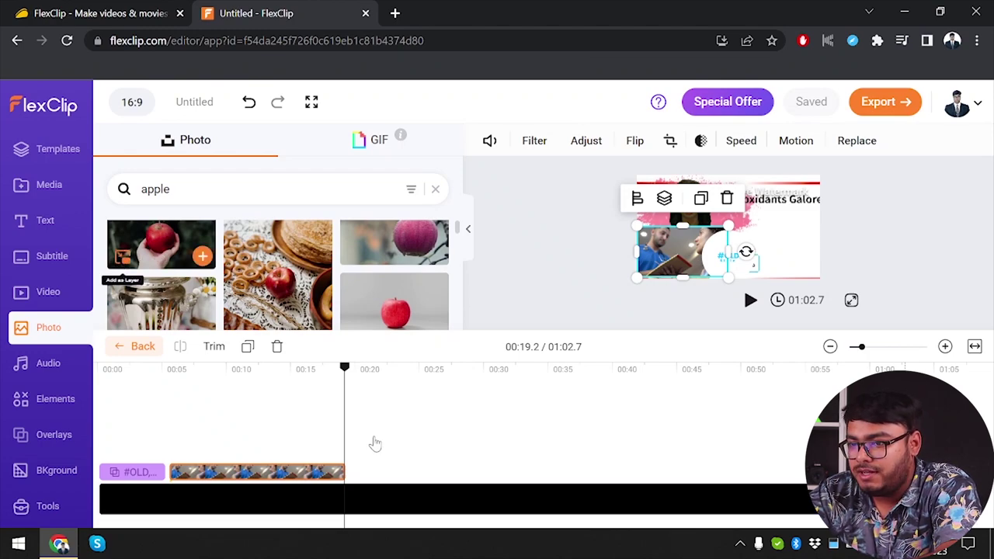
drag(375, 444, 233, 450)
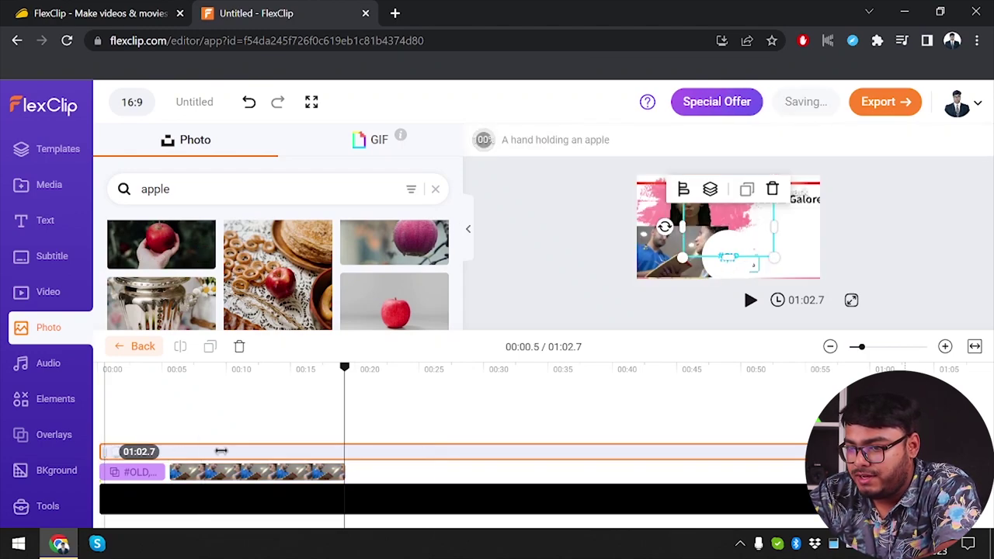
Trim the apple photo layer to about 4 seconds right after the stock video clip, and position it in the frame's lower-right corner.
click(357, 372)
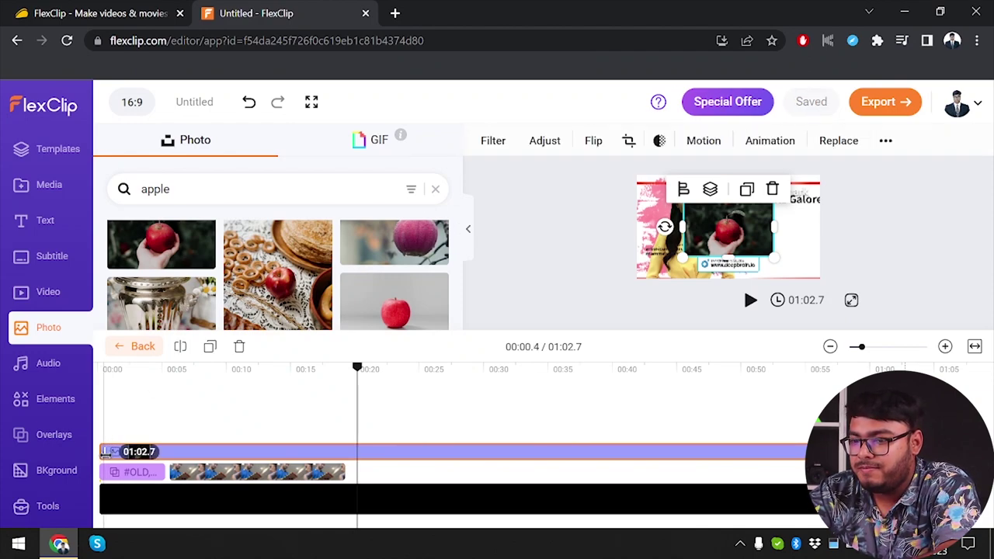
drag(113, 450, 365, 473)
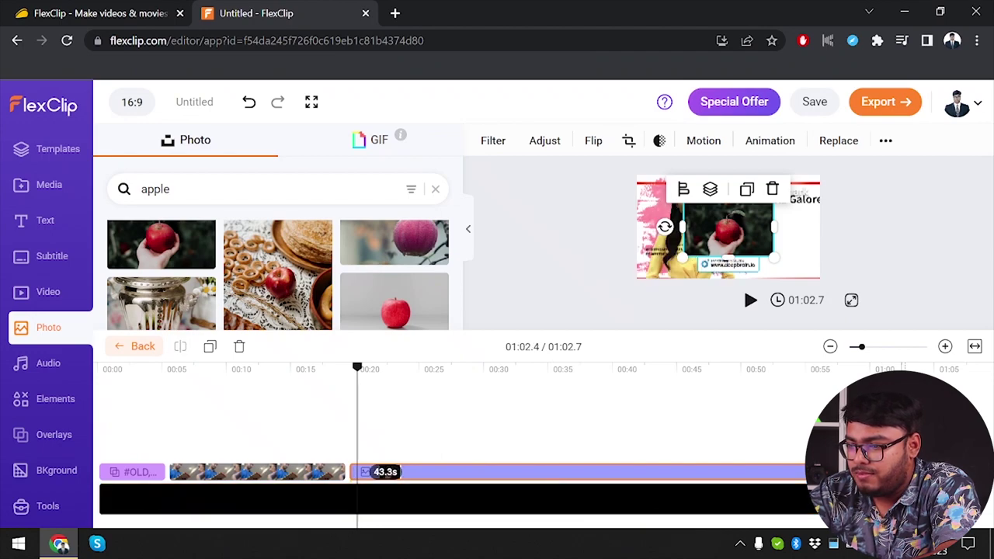
drag(806, 473, 706, 472)
drag(516, 503, 405, 474)
drag(731, 230, 776, 251)
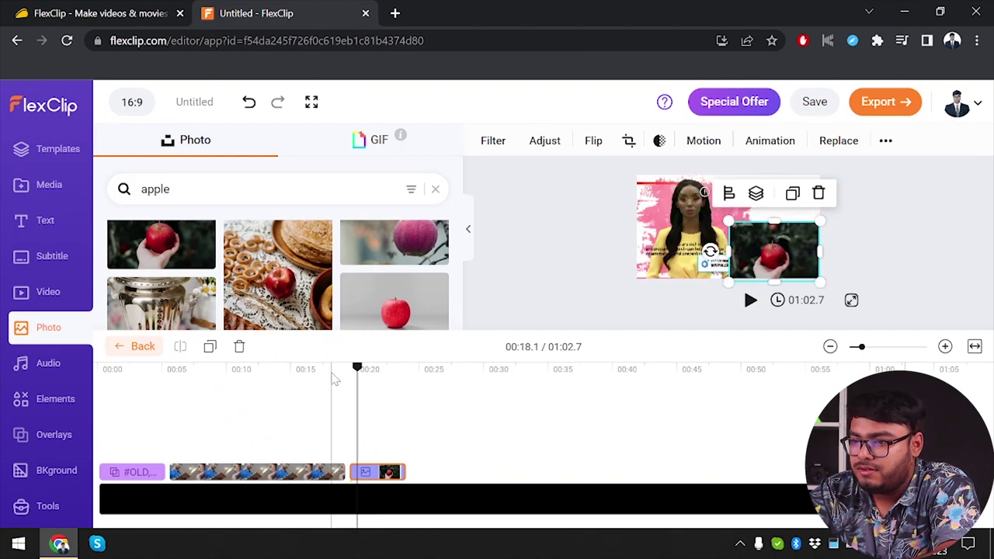
Play the timeline from about 18 seconds to check the change from the stock video to the apple photo.
click(334, 379)
key(space)
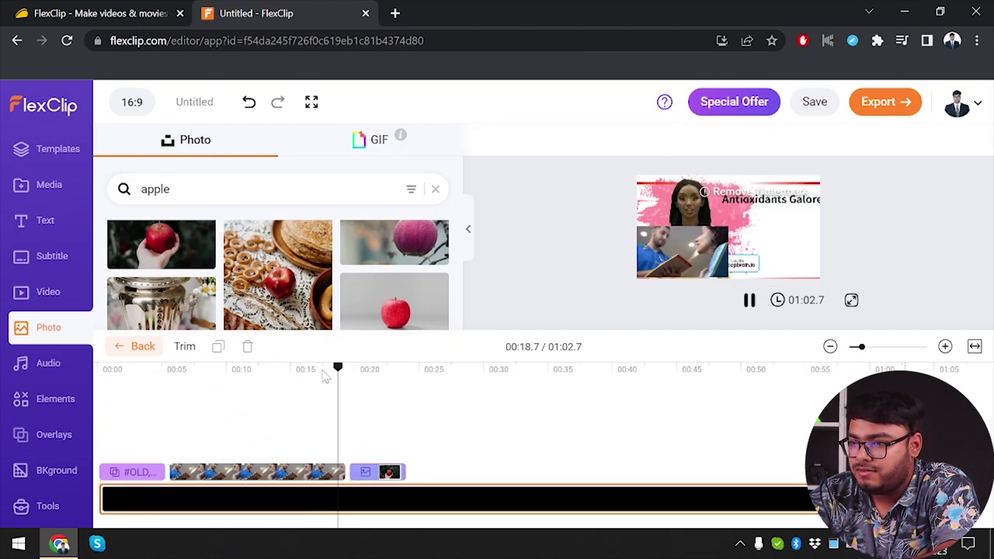
click(324, 378)
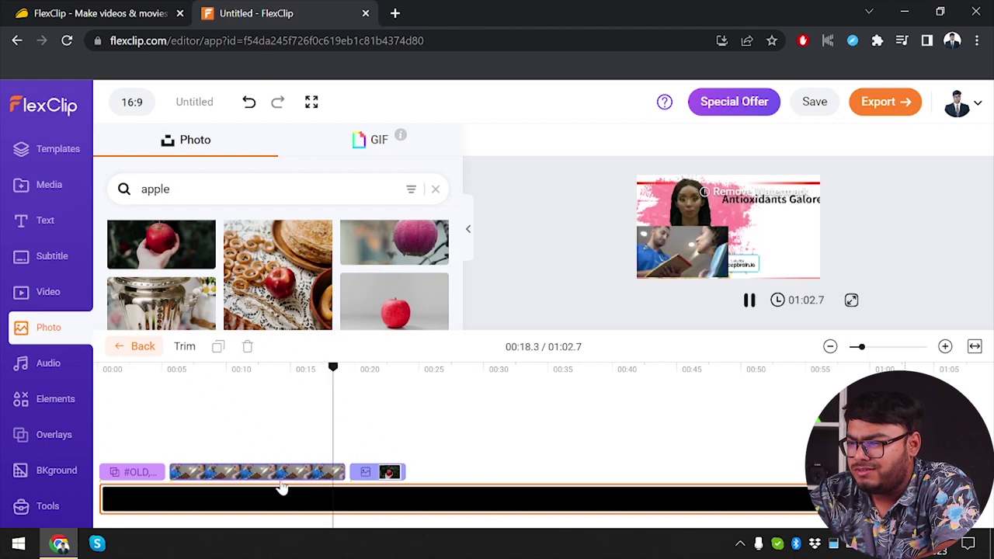
key(space)
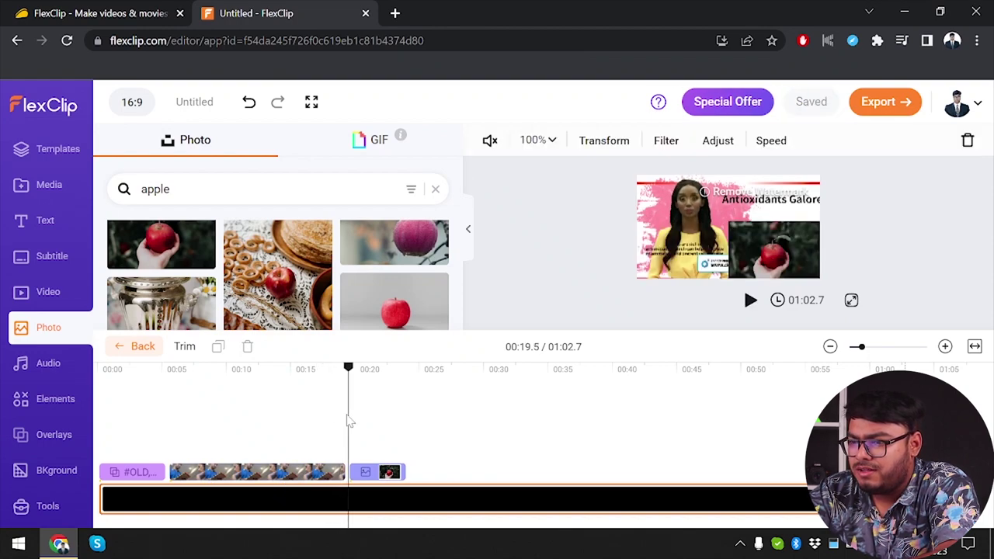
Play the timeline from about 14 seconds, pausing repeatedly, to find where the stock video layer should end.
click(271, 376)
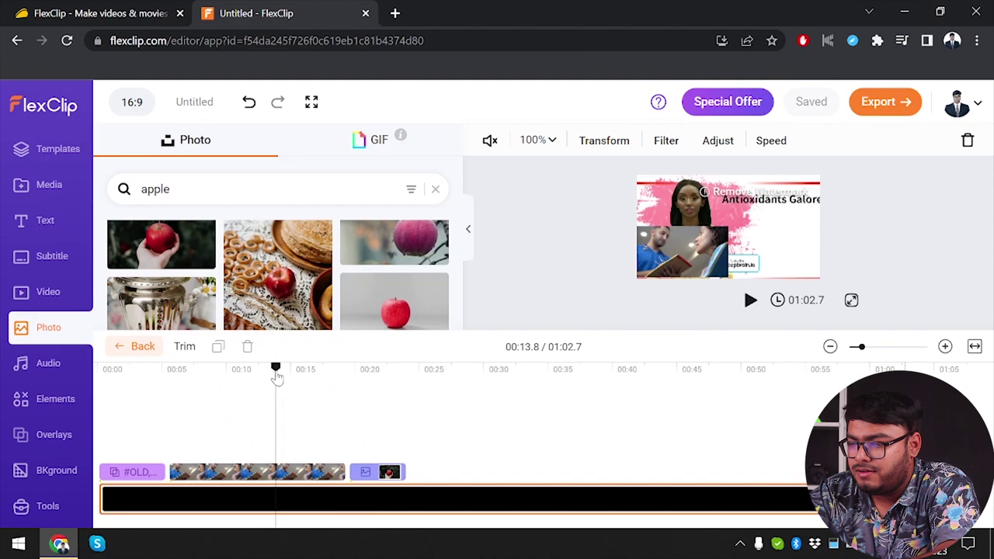
click(251, 377)
key(space)
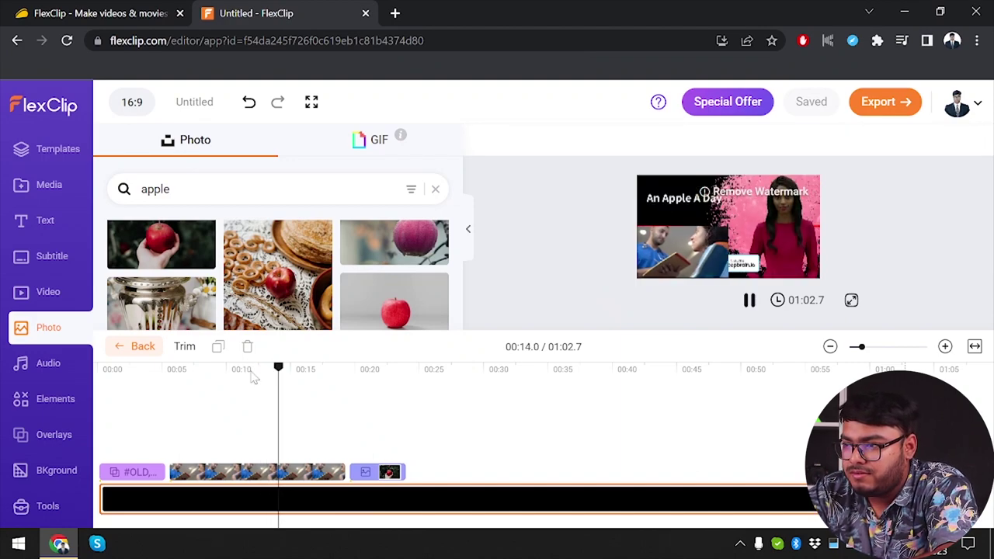
key(space)
key(space)
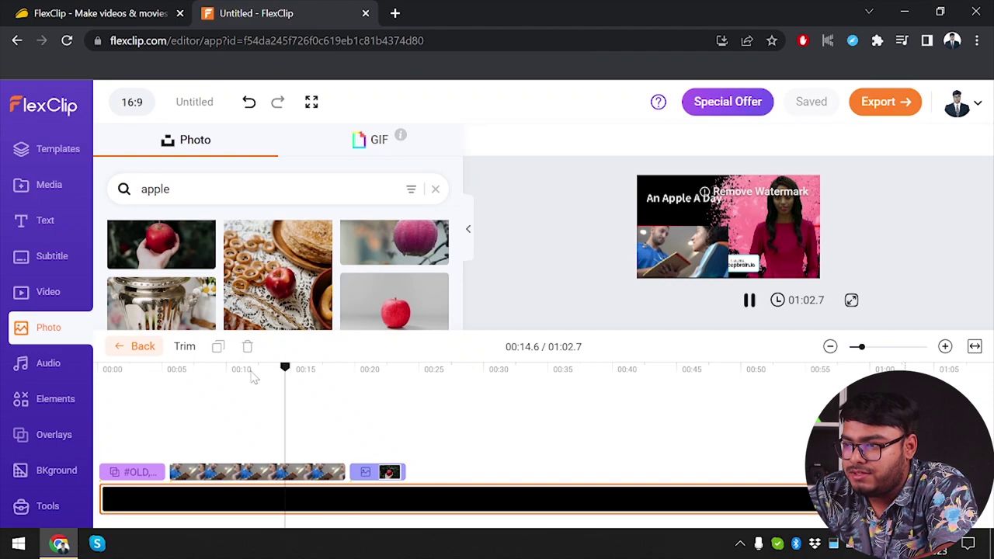
key(space)
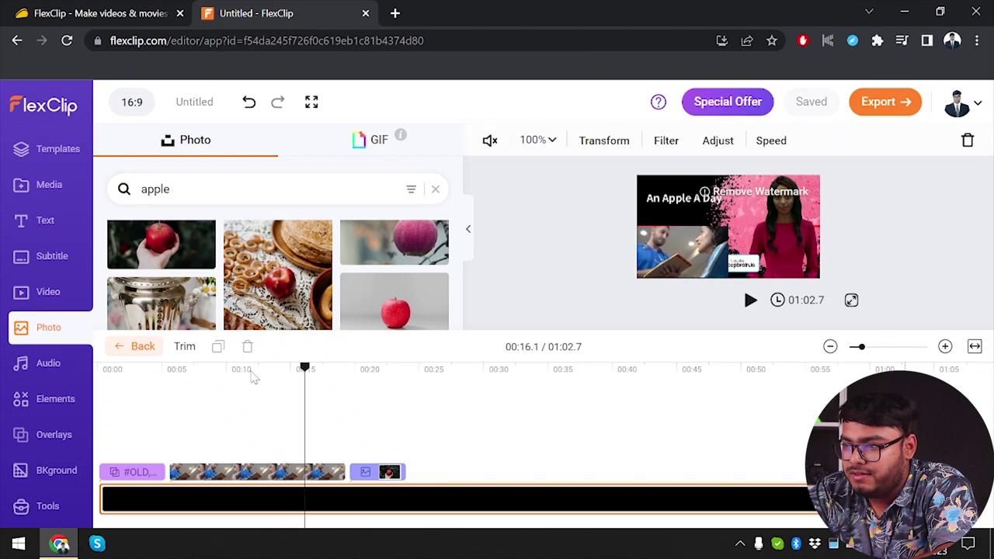
key(space)
key(space)
key(space)
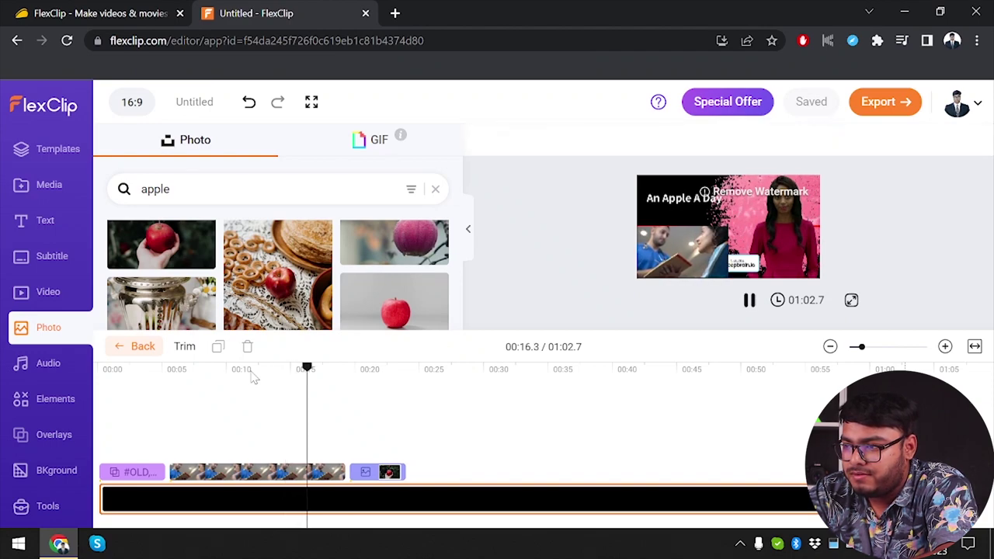
key(space)
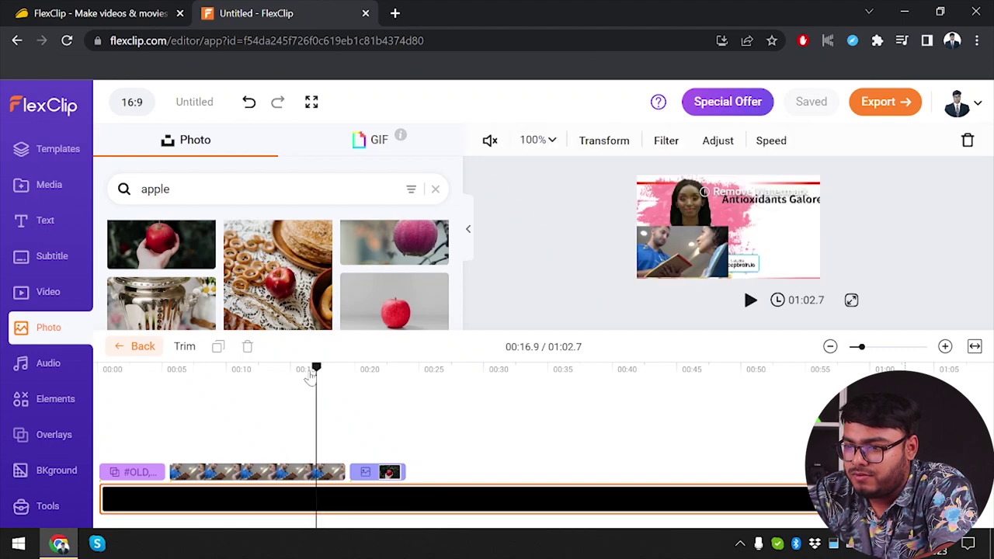
Shorten the stock video layer so it ends at about 16 seconds, and play the section around its new end.
click(306, 377)
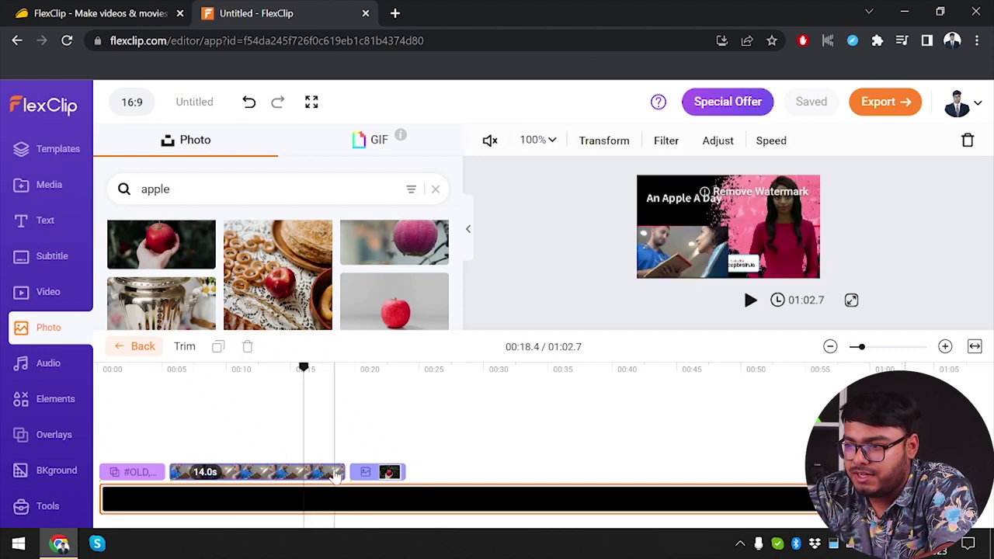
click(341, 474)
click(285, 472)
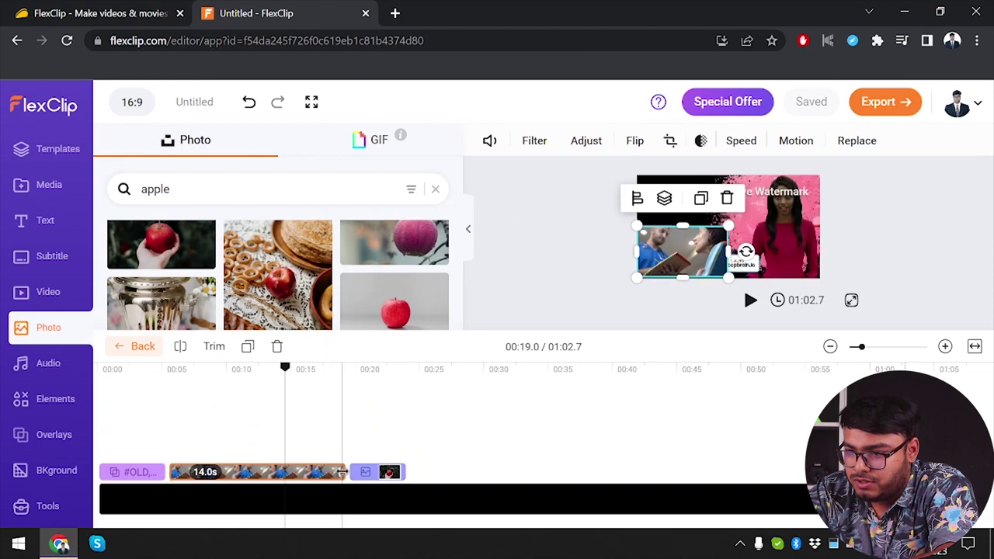
drag(309, 475, 300, 473)
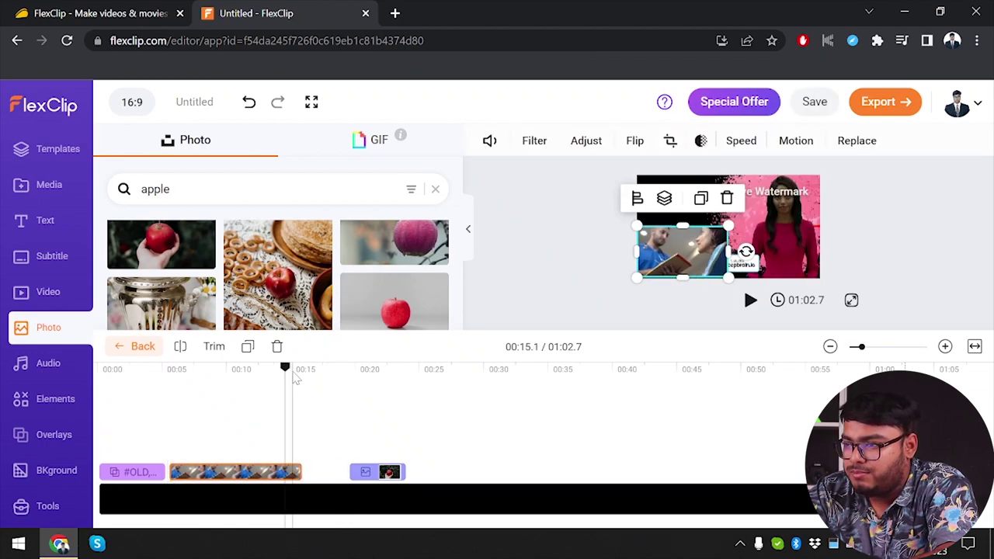
key(space)
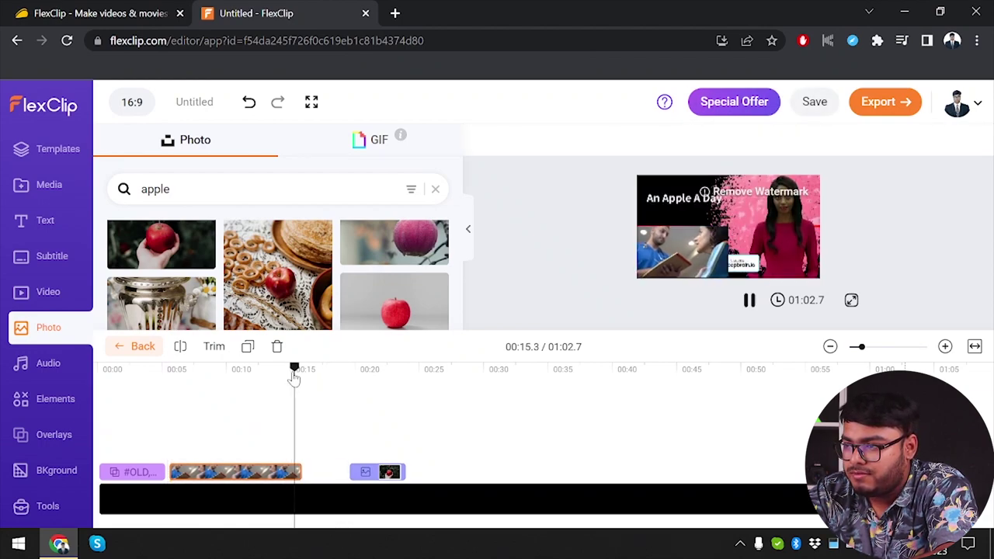
key(space)
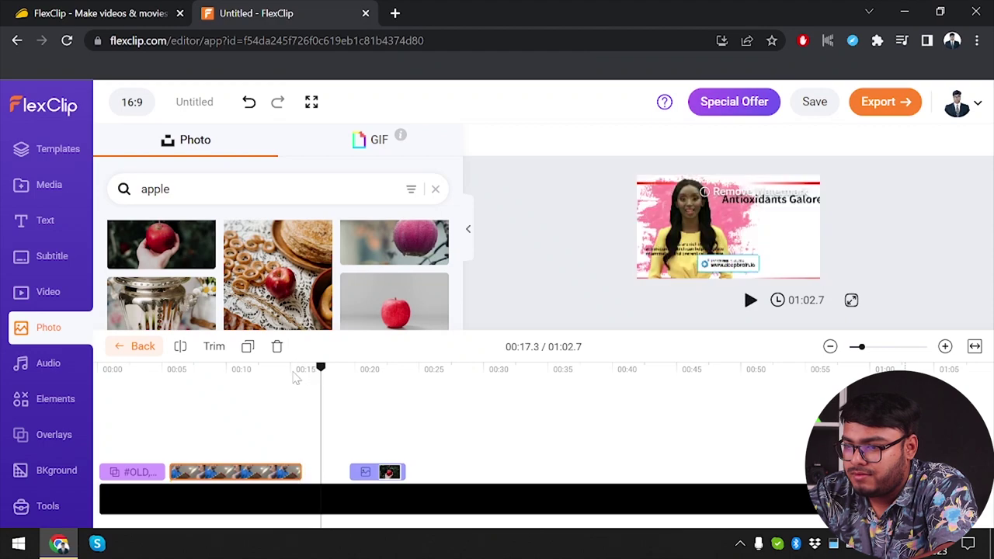
Move the apple photo layer earlier to start at about 17.5 seconds, and play the timeline from about 16 seconds to check it.
drag(353, 474, 354, 473)
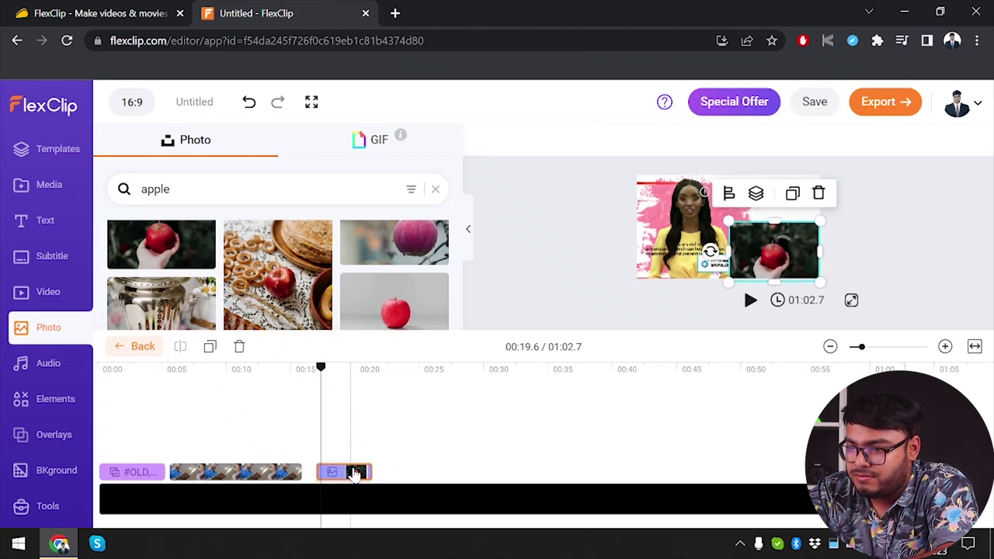
drag(353, 474, 355, 474)
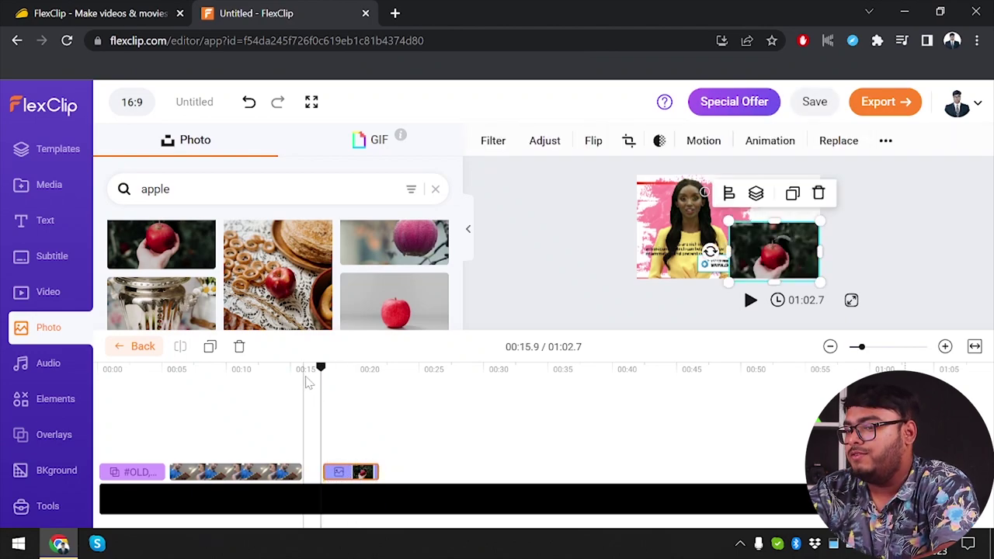
click(307, 380)
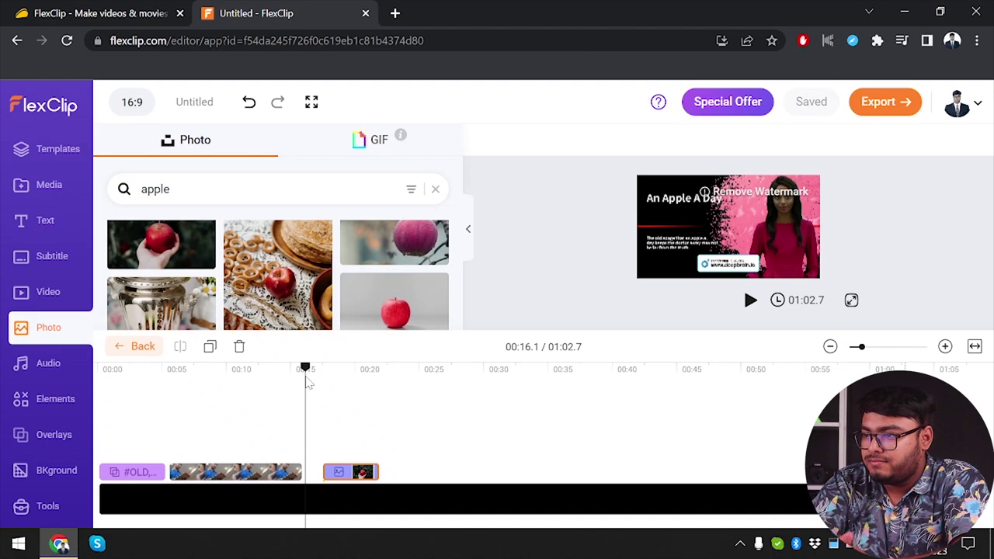
key(space)
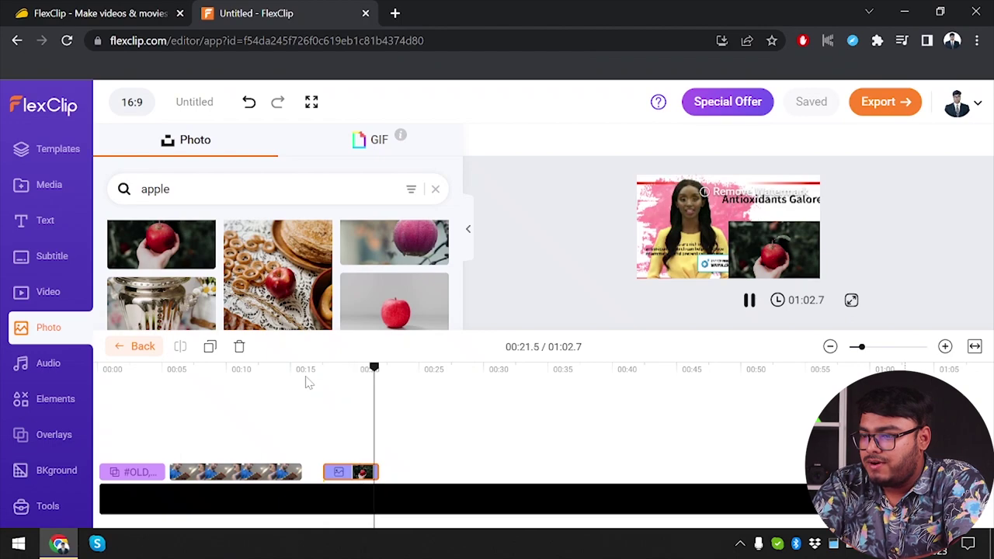
key(space)
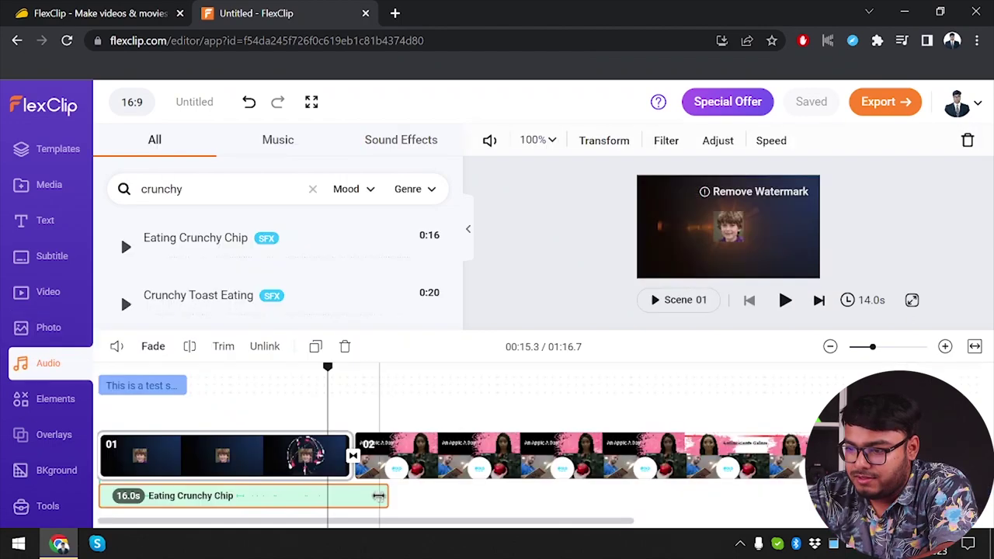
Trim the Eating Crunchy Chip sound effect to 14.0 seconds so it ends with scene 01.
drag(354, 500, 344, 497)
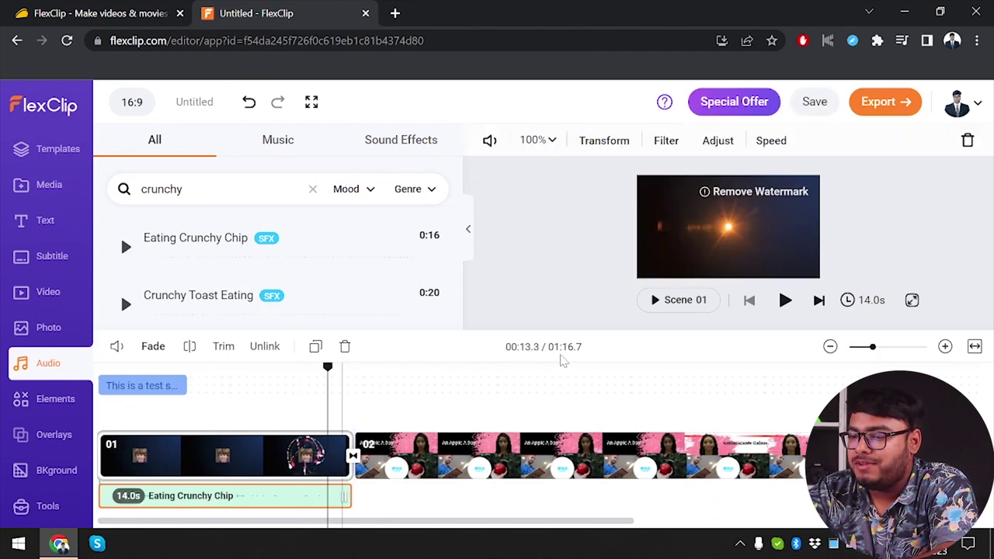
scroll(467, 396, right, 3)
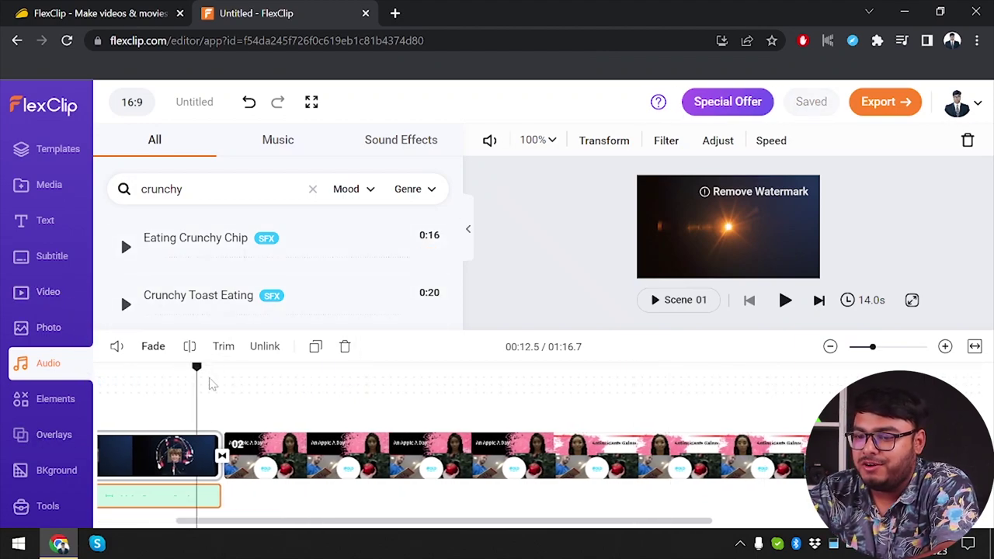
Clear the "crunchy" audio search and browse the tracks and categories of the audio library.
scroll(272, 256, down, 5)
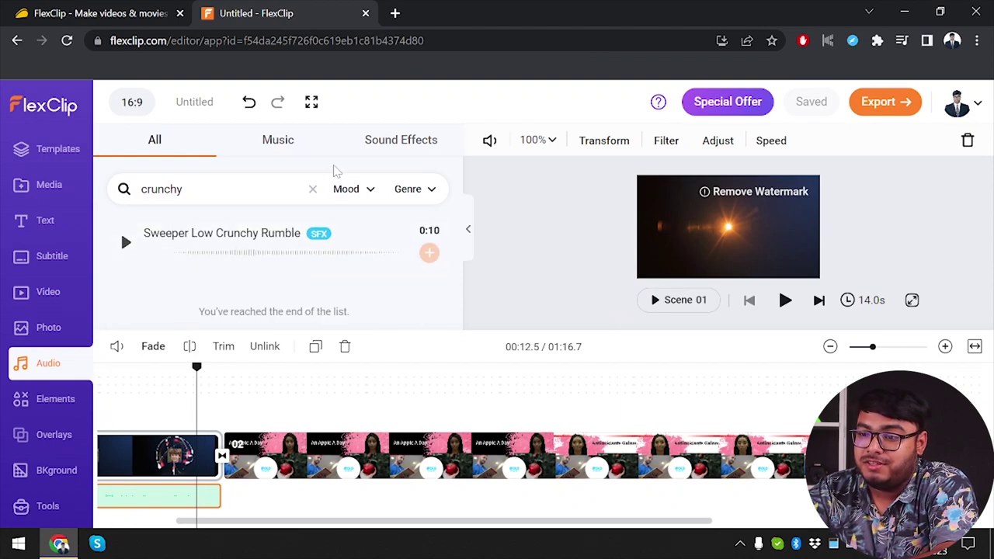
click(217, 189)
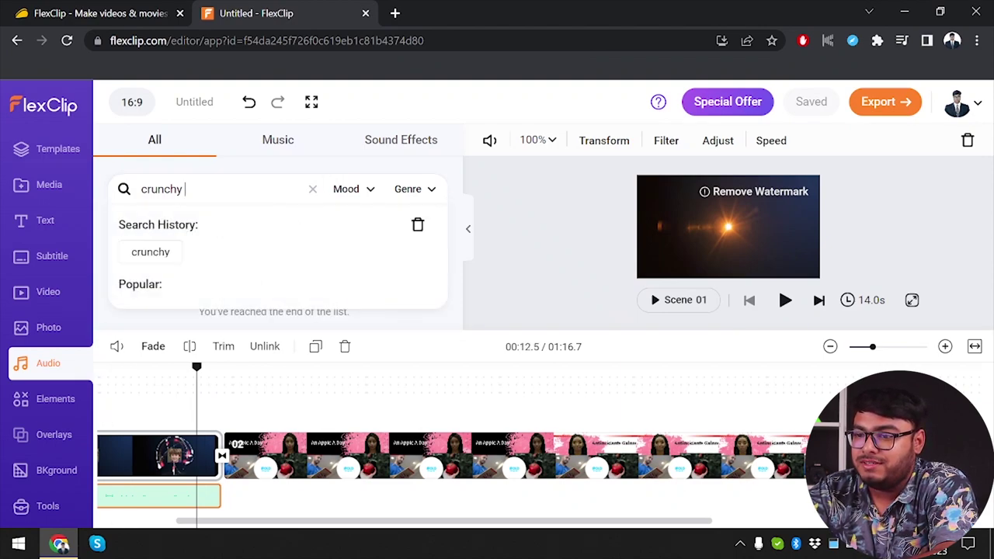
click(313, 190)
scroll(195, 245, down, 5)
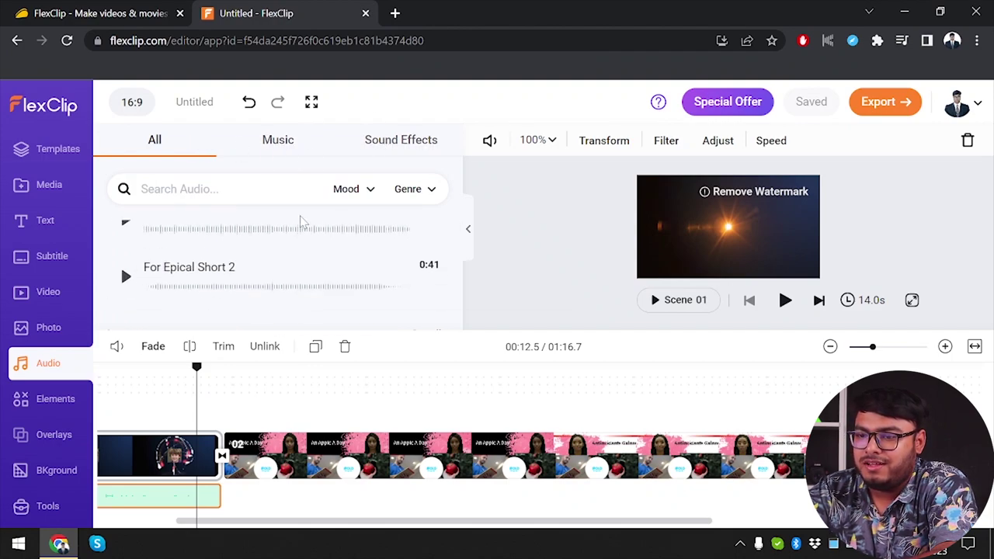
scroll(238, 281, down, 6)
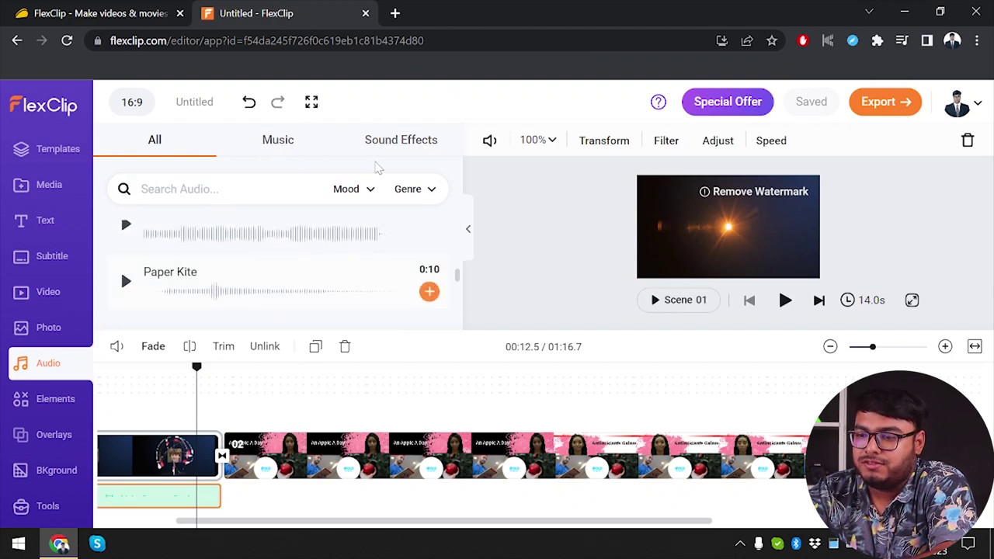
scroll(292, 245, down, 10)
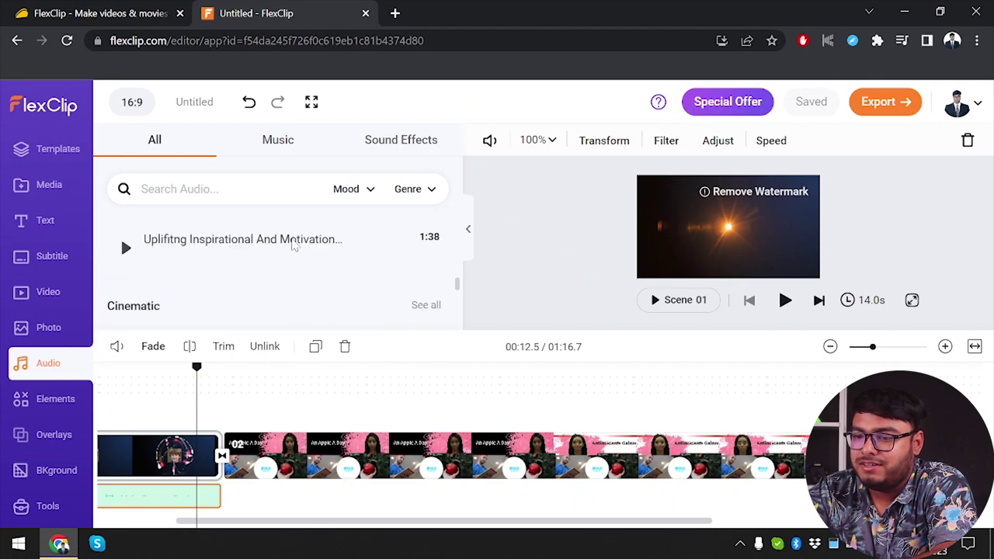
Browse the Shape, Social and Arrow categories of the elements library.
click(50, 412)
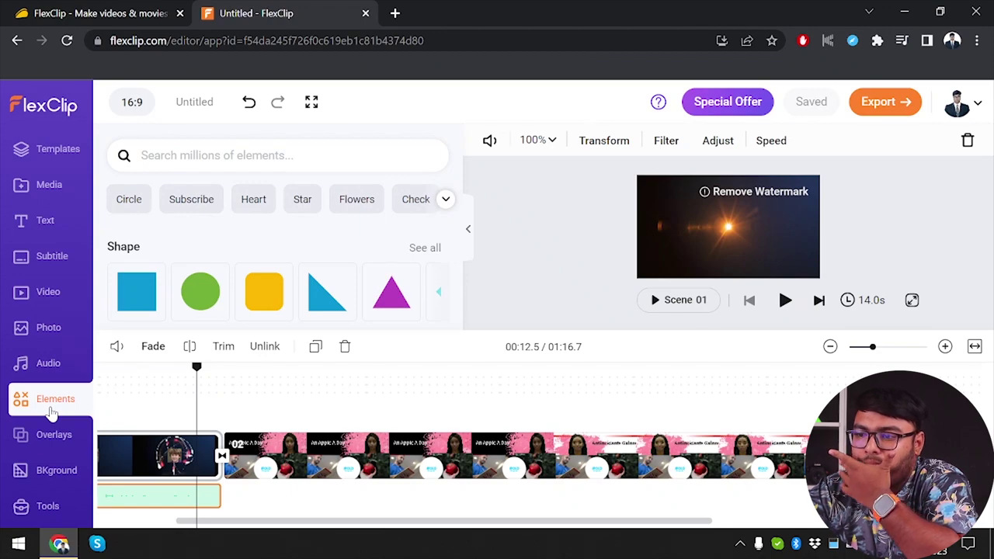
scroll(225, 291, down, 1)
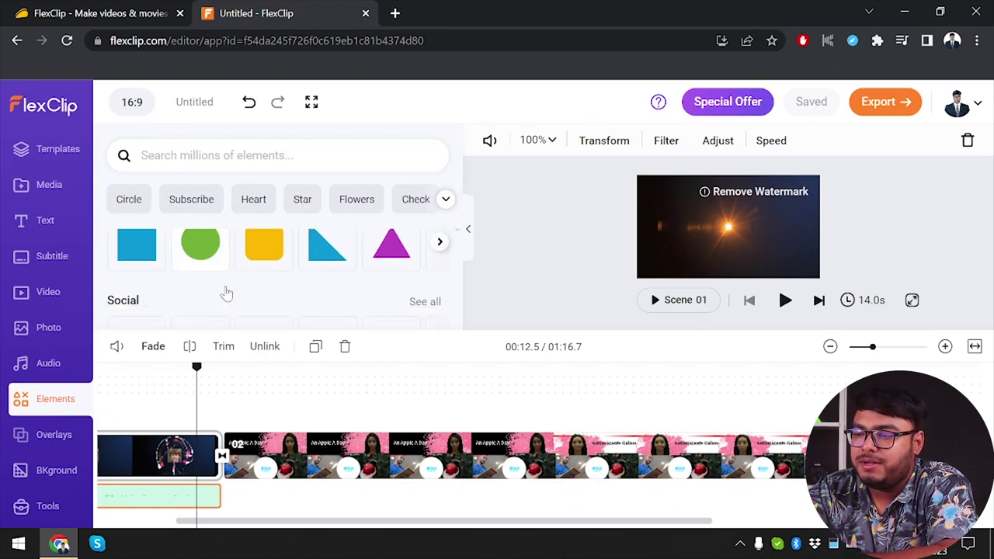
scroll(225, 292, up, 1)
scroll(143, 322, down, 1)
scroll(142, 322, up, 1)
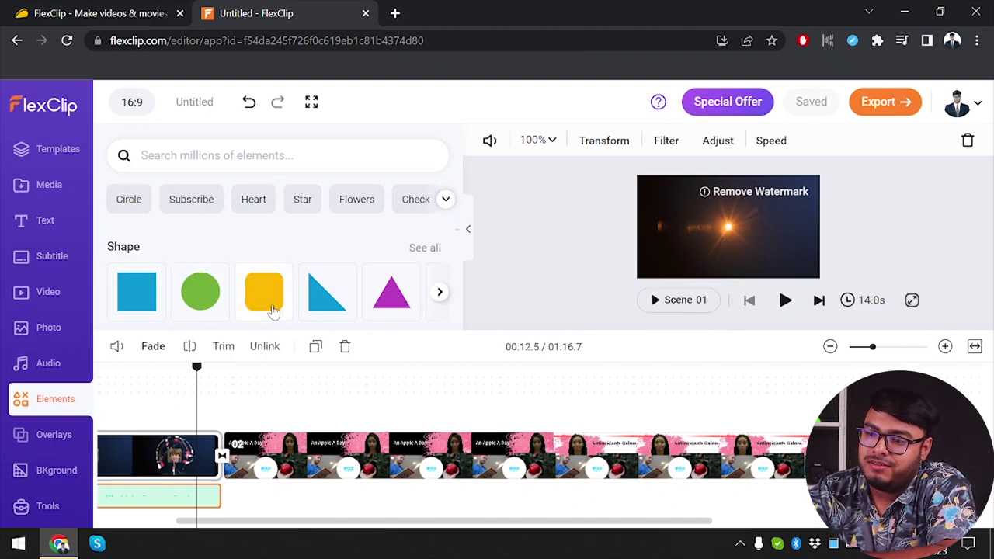
scroll(272, 311, down, 4)
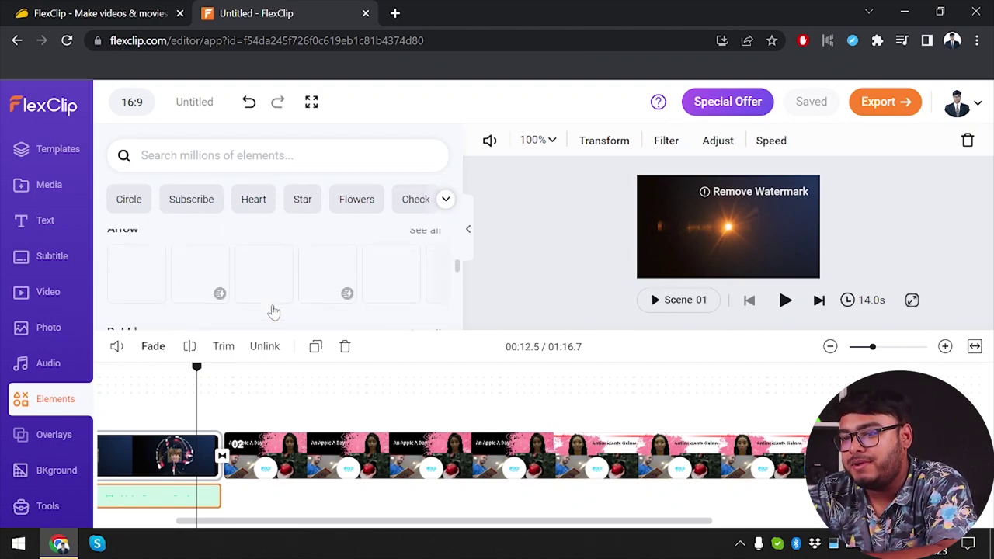
scroll(276, 311, up, 1)
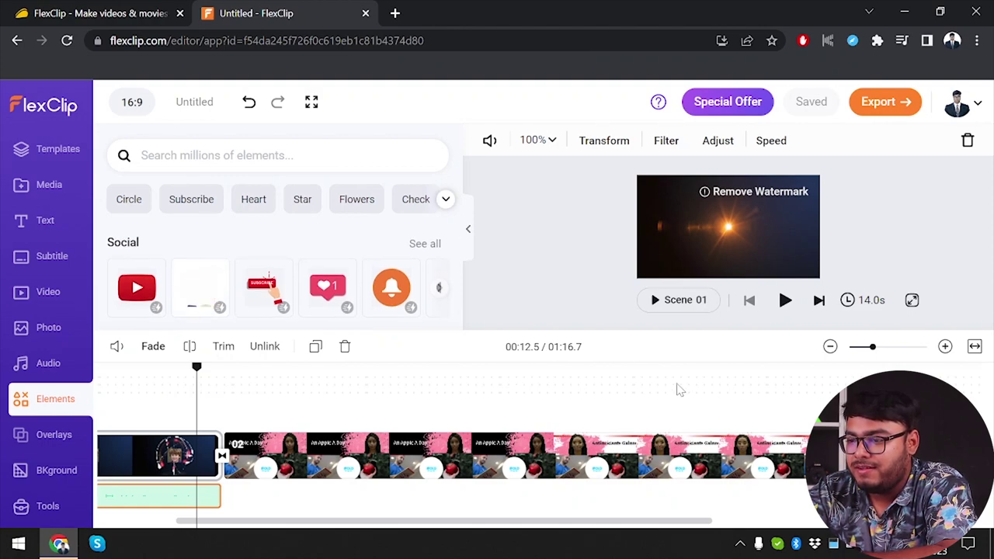
Add the Social thumbs-up element to scene 02, place its layer right after the apple photo for about 8 seconds, and play it.
click(614, 457)
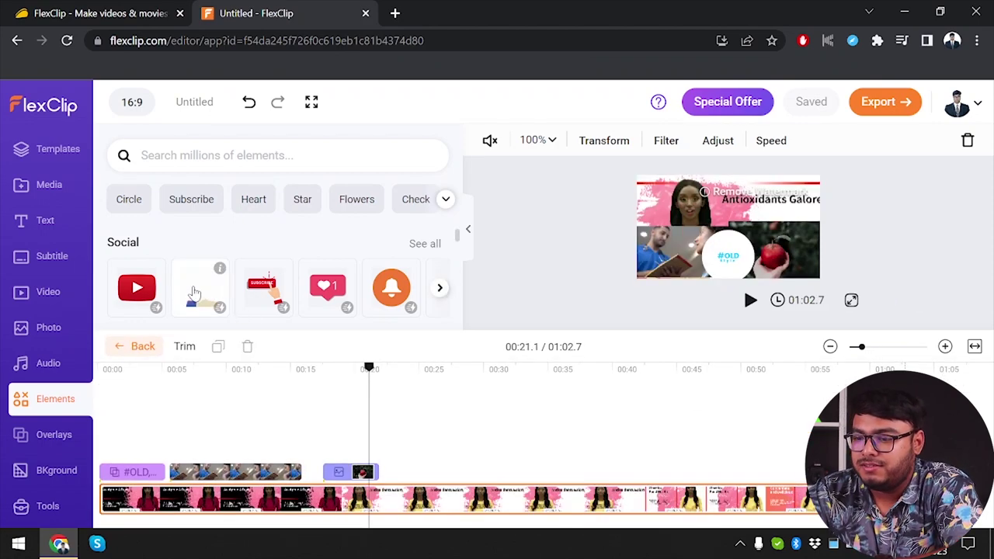
click(195, 294)
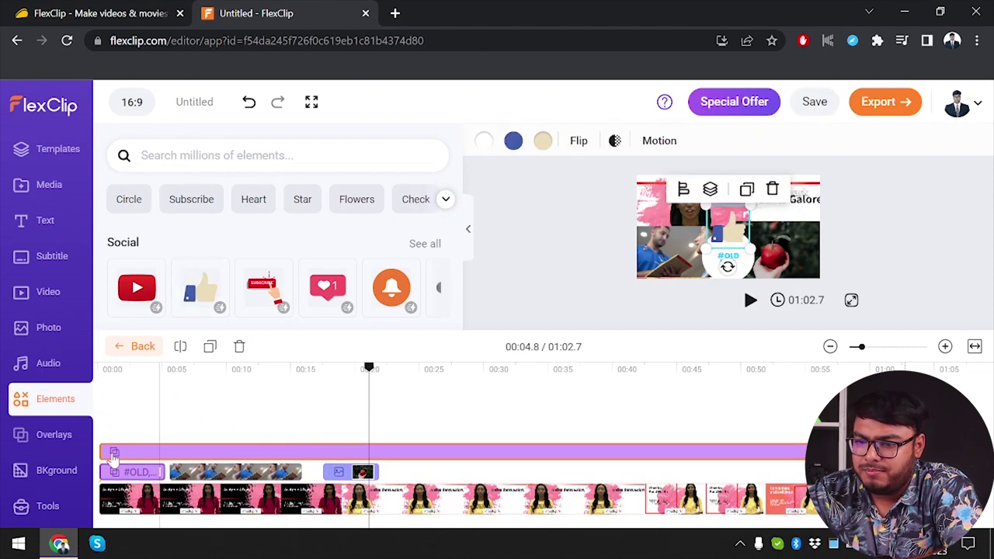
drag(101, 453, 255, 451)
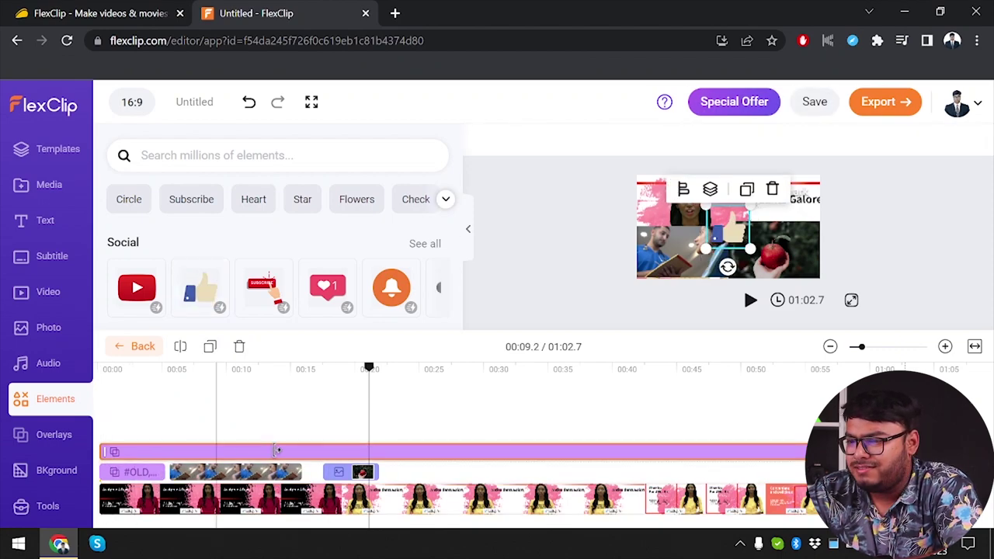
drag(246, 452, 342, 452)
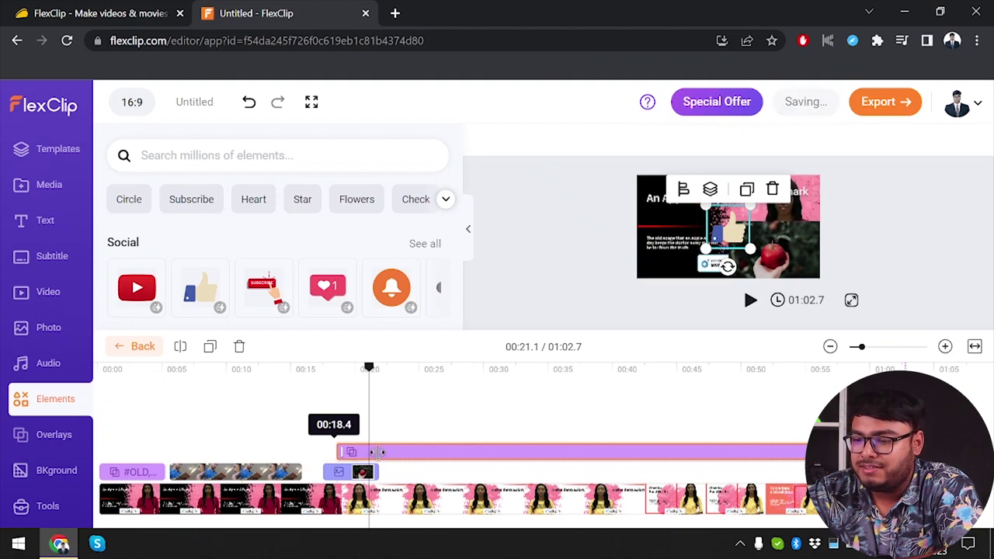
drag(420, 454, 421, 454)
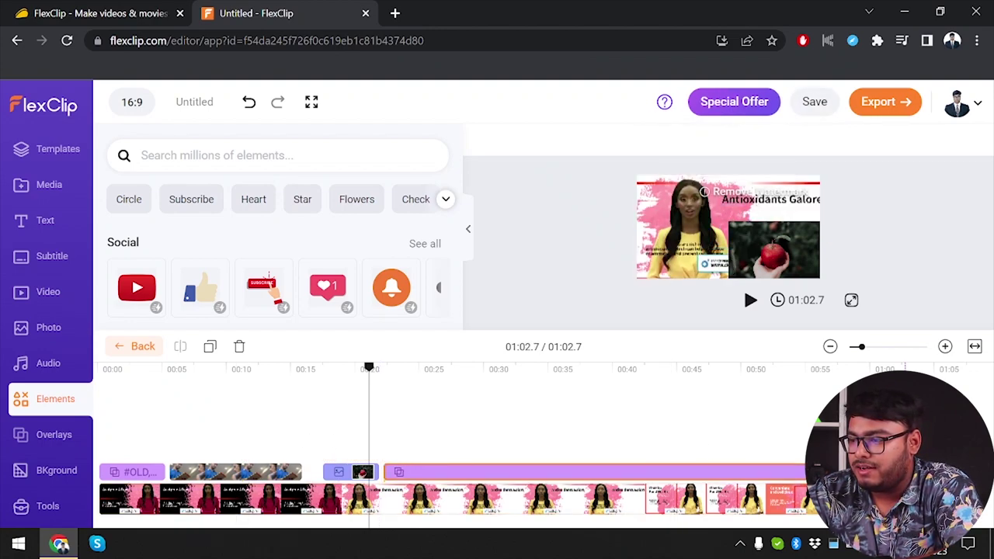
drag(812, 472, 487, 466)
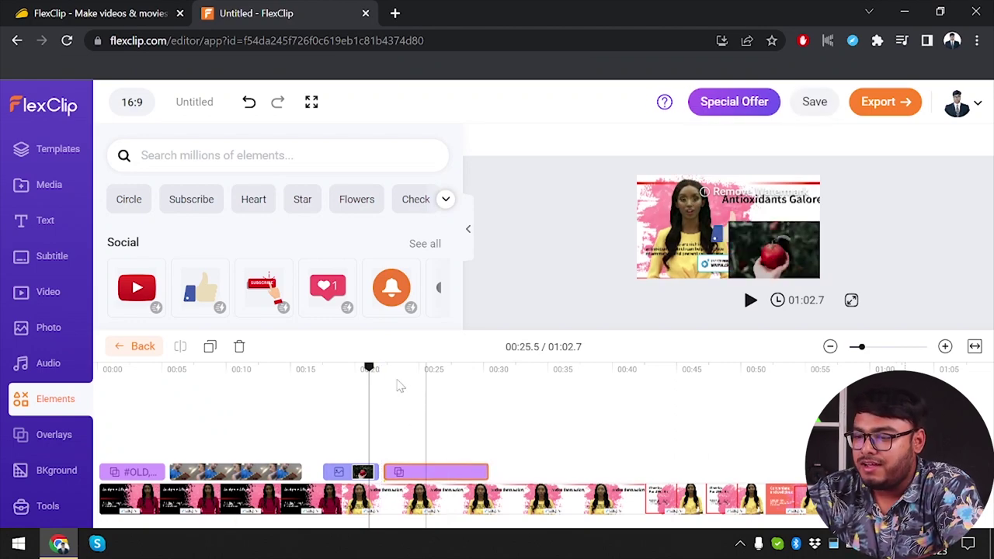
key(space)
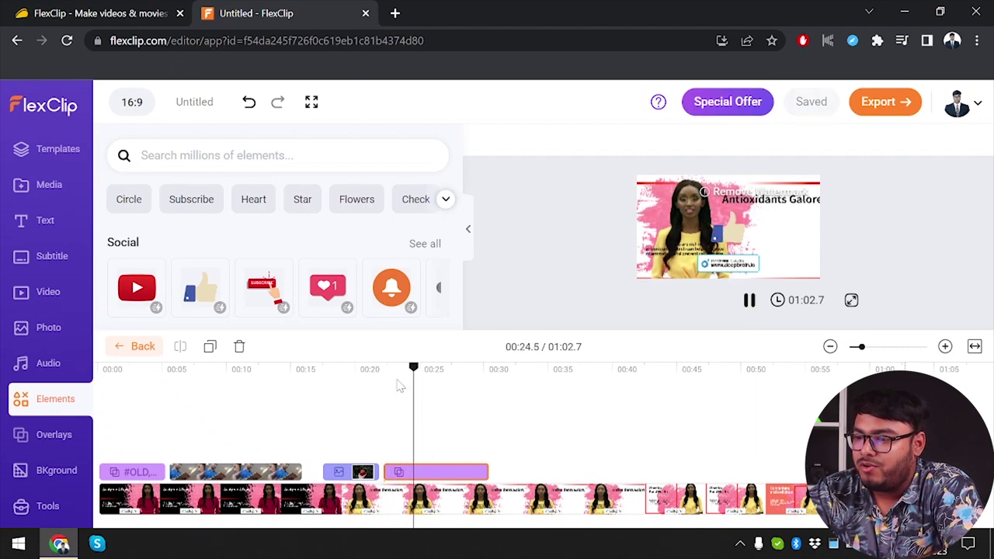
Stop playback and move the thumbs-up element to the lower-right area of the video frame.
key(space)
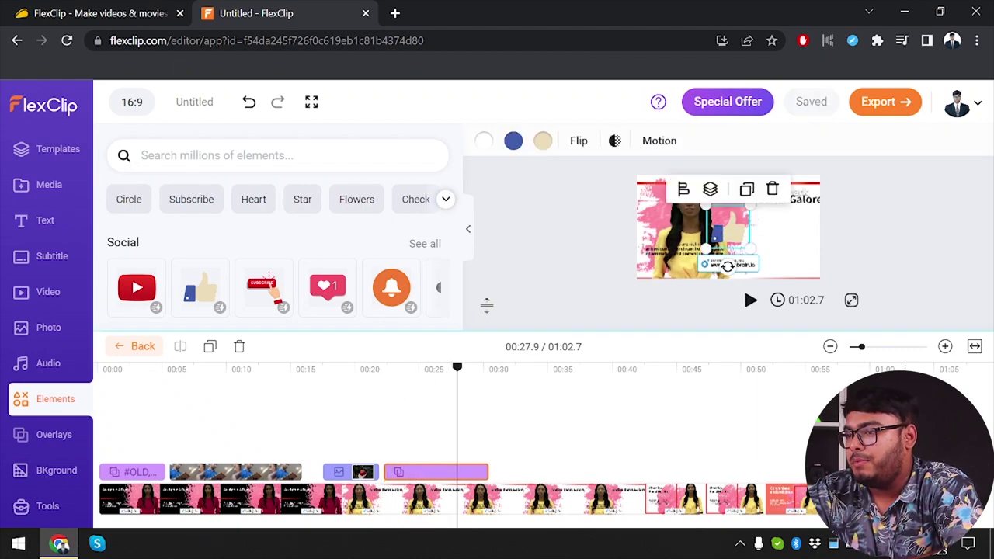
drag(735, 225, 788, 245)
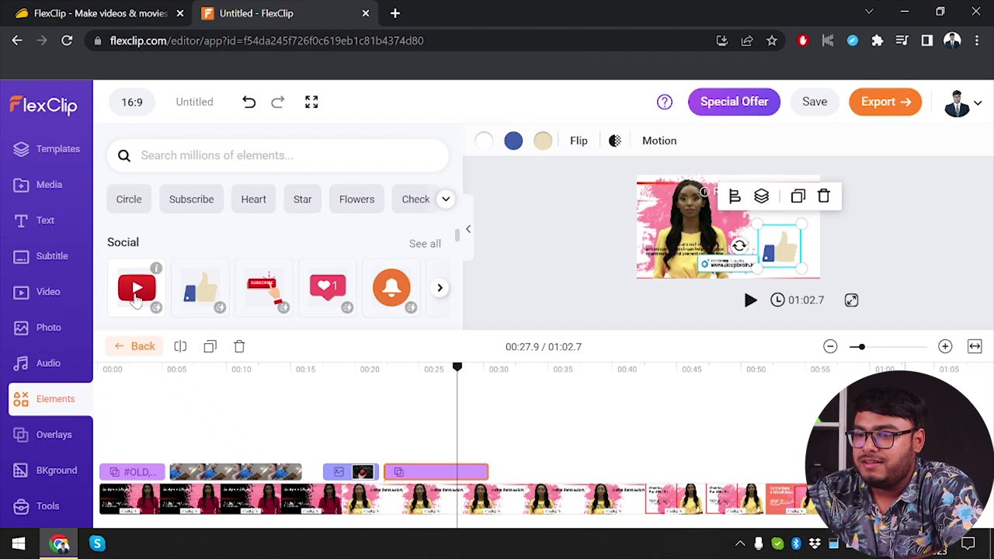
drag(456, 429, 515, 443)
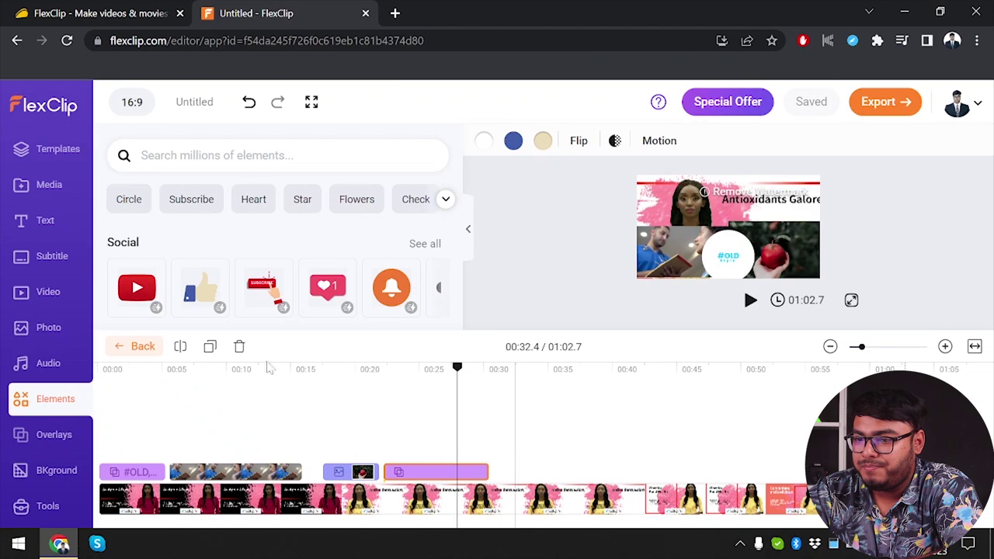
Add the Social YouTube play-button element, place its layer right after the thumbs-up layer, and trim it to end at about 39 seconds.
drag(489, 451, 599, 452)
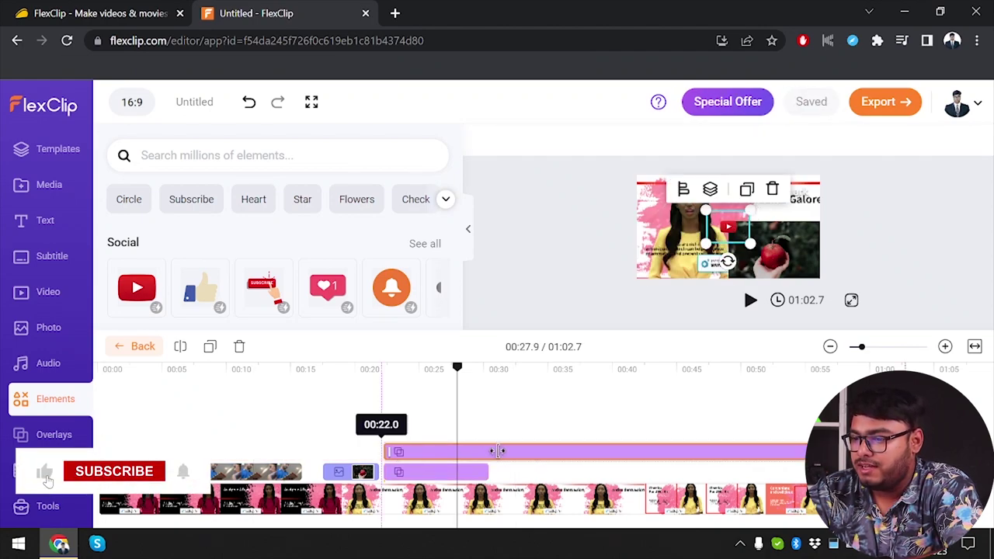
drag(500, 451, 556, 471)
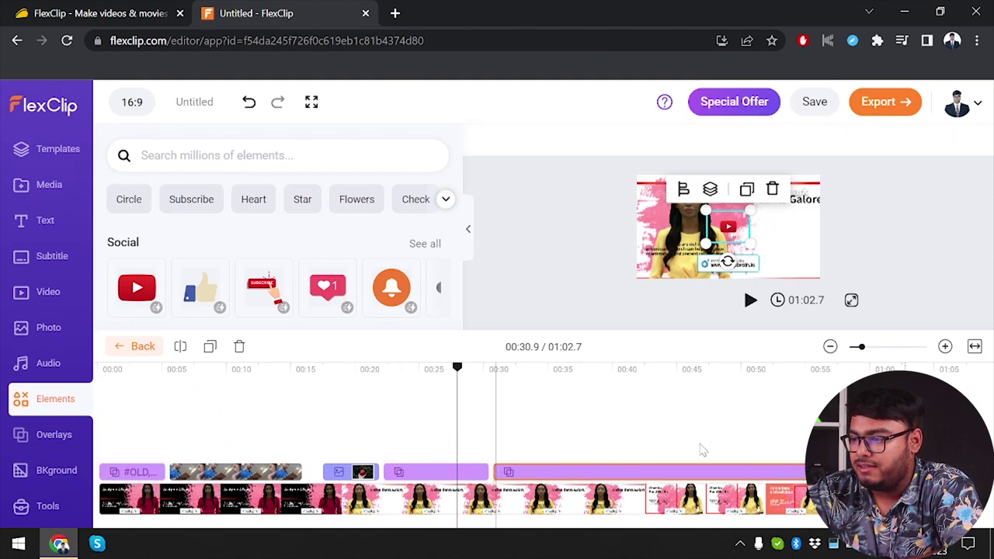
click(701, 451)
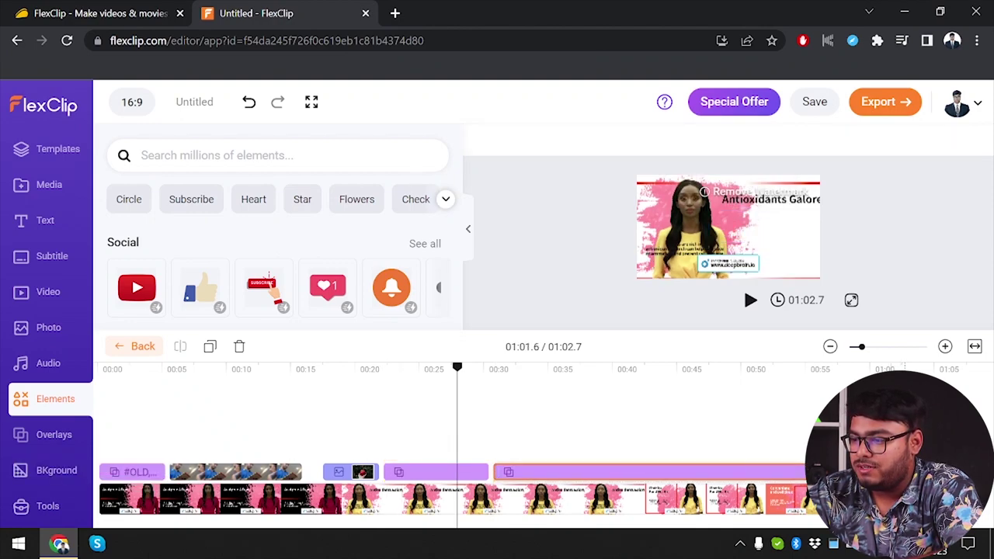
click(652, 469)
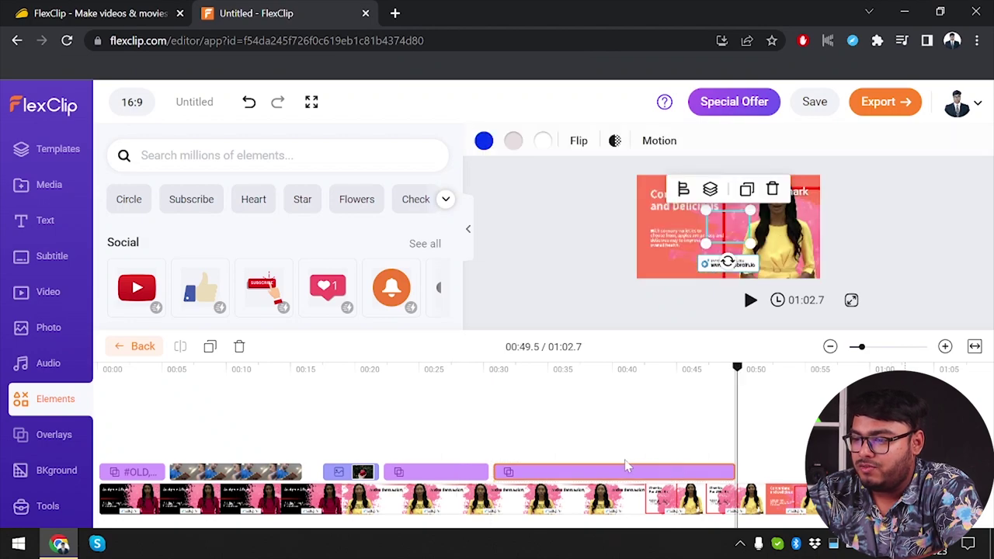
click(629, 469)
click(731, 473)
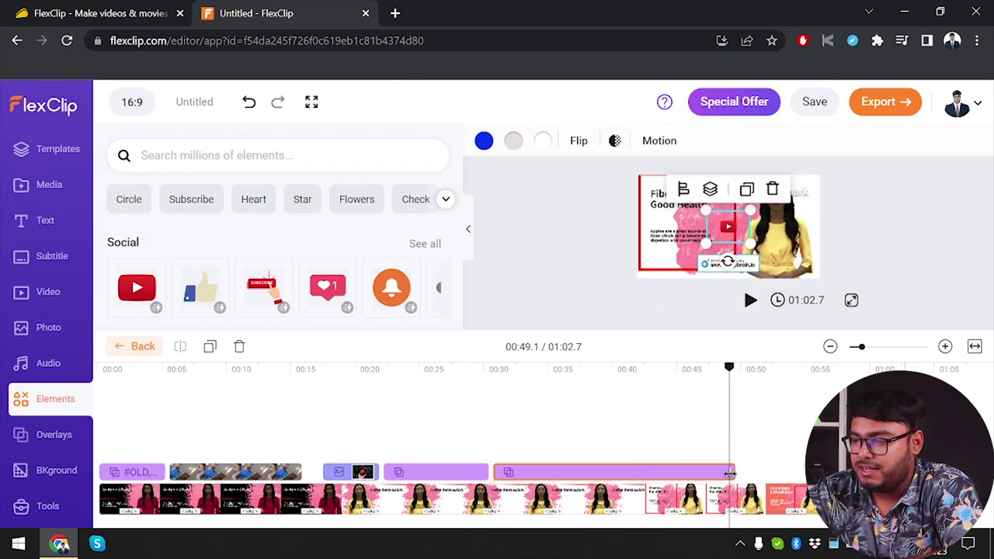
drag(657, 472, 579, 423)
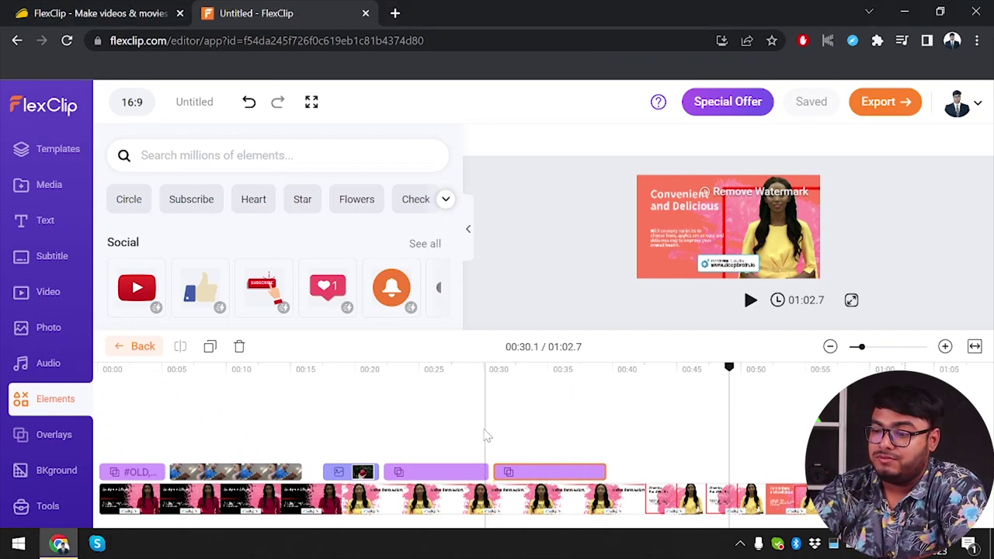
Play the timeline from about 29 seconds to review the change from the thumbs-up to the play-button element.
click(483, 436)
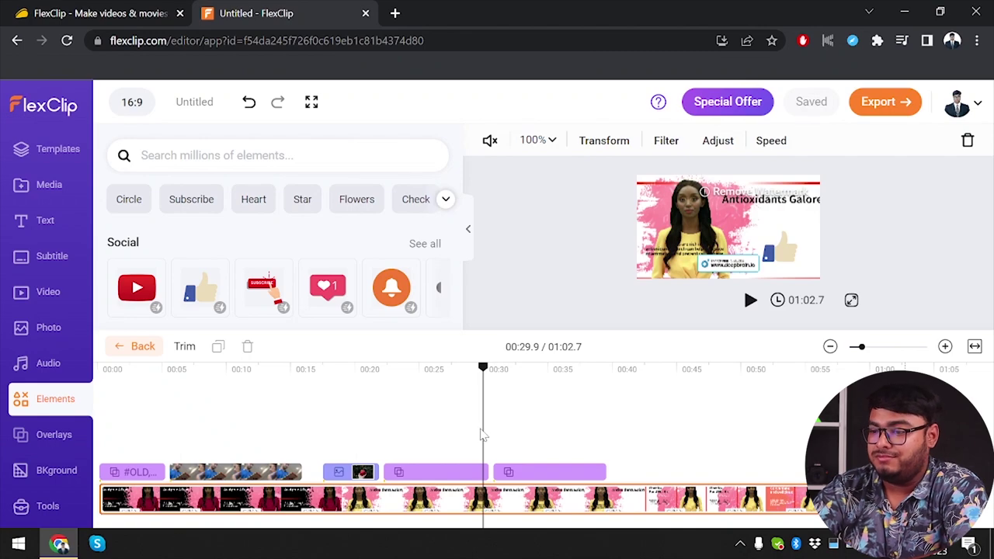
click(471, 426)
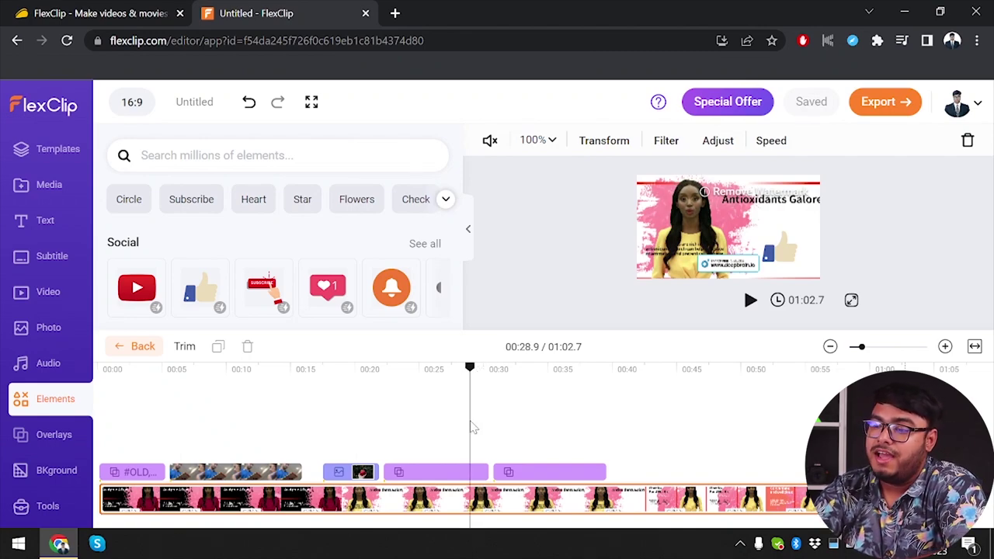
key(space)
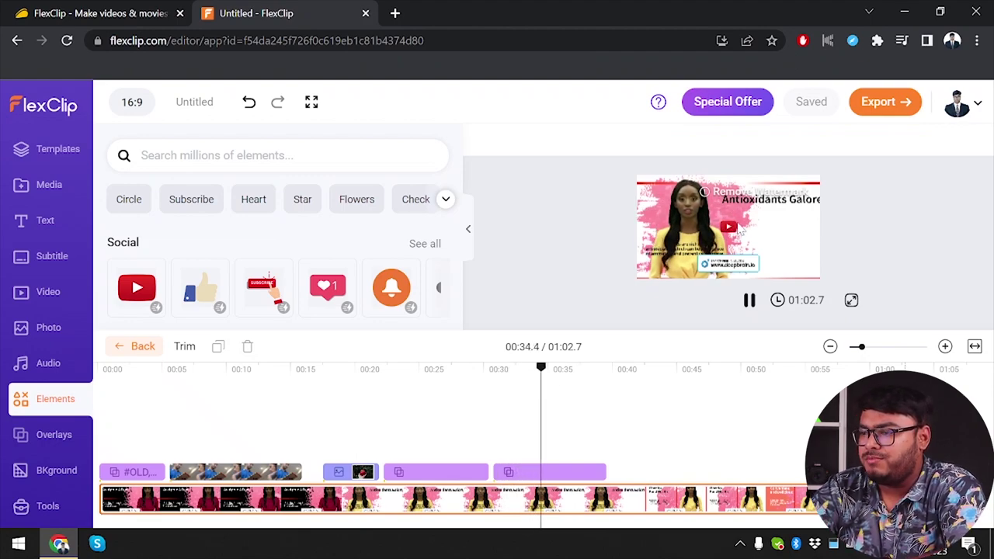
Stop playback, enlarge the play-button element and move it to the lower-right area of the video frame.
key(space)
click(558, 471)
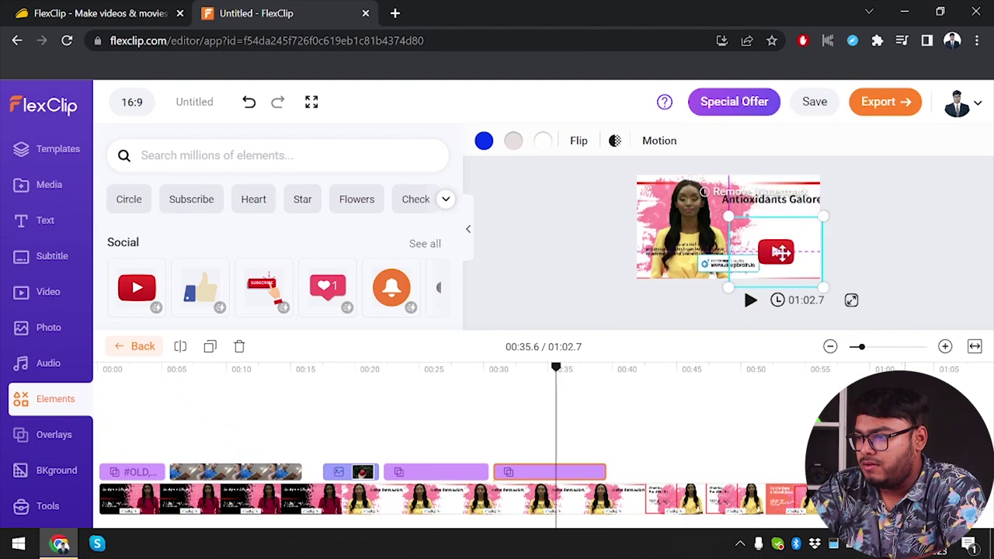
click(787, 248)
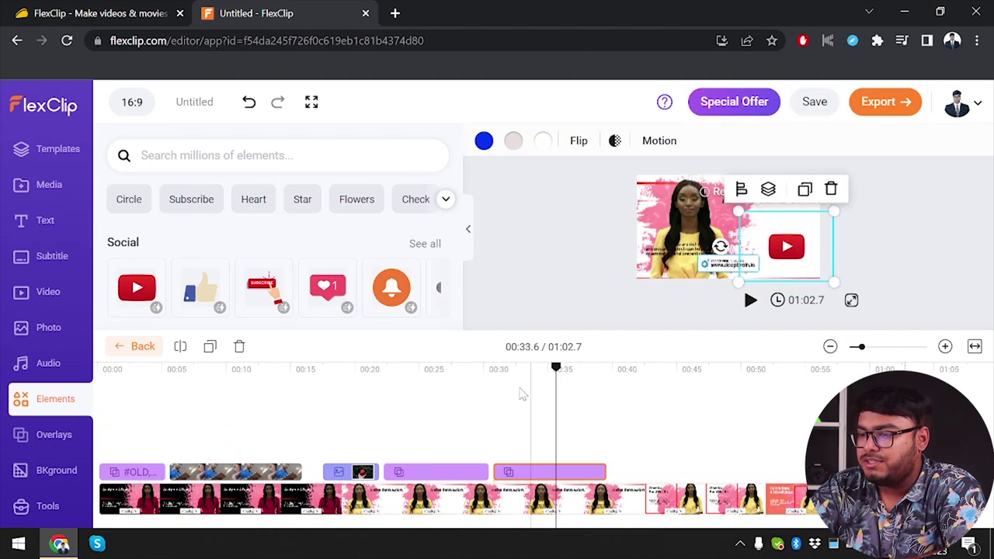
Play the timeline from about 21 seconds through both social elements and pause in the play-button section.
click(371, 371)
key(space)
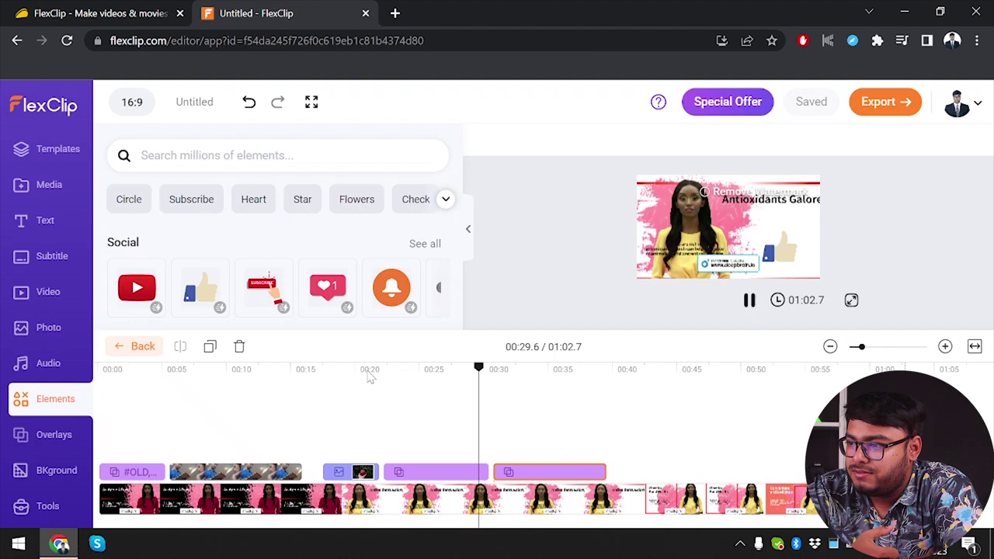
key(space)
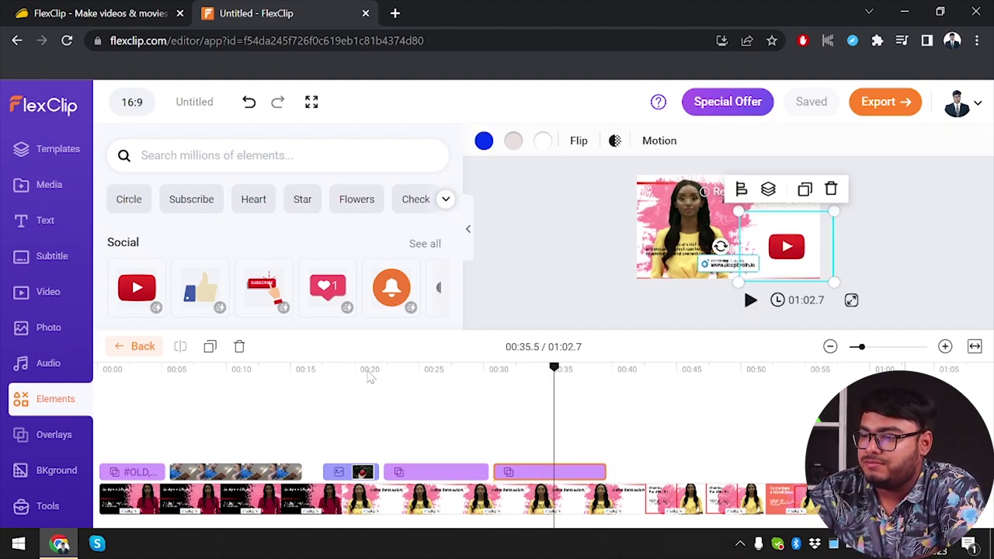
Browse the Effect, Shape, Logo and Corporate categories of the overlays library.
click(55, 435)
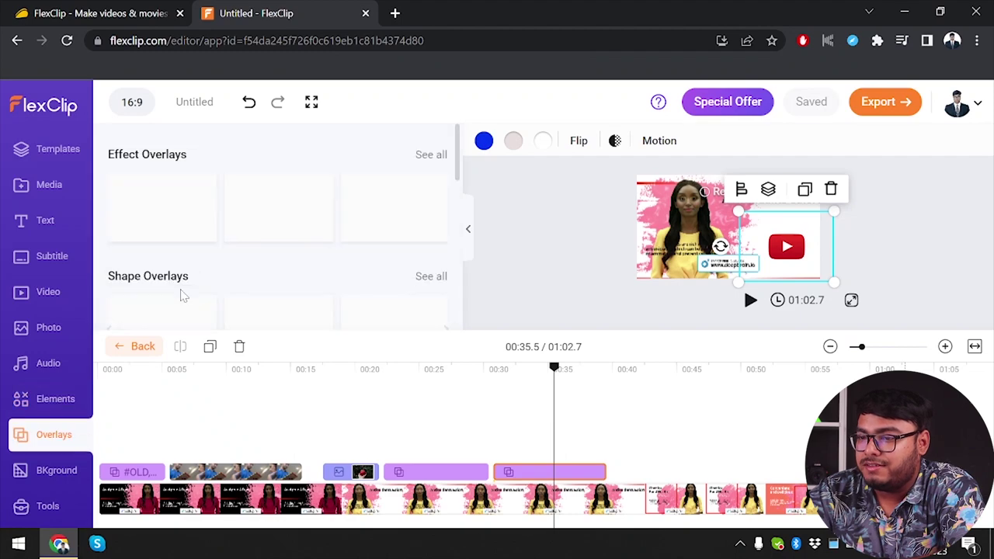
scroll(220, 209, down, 1)
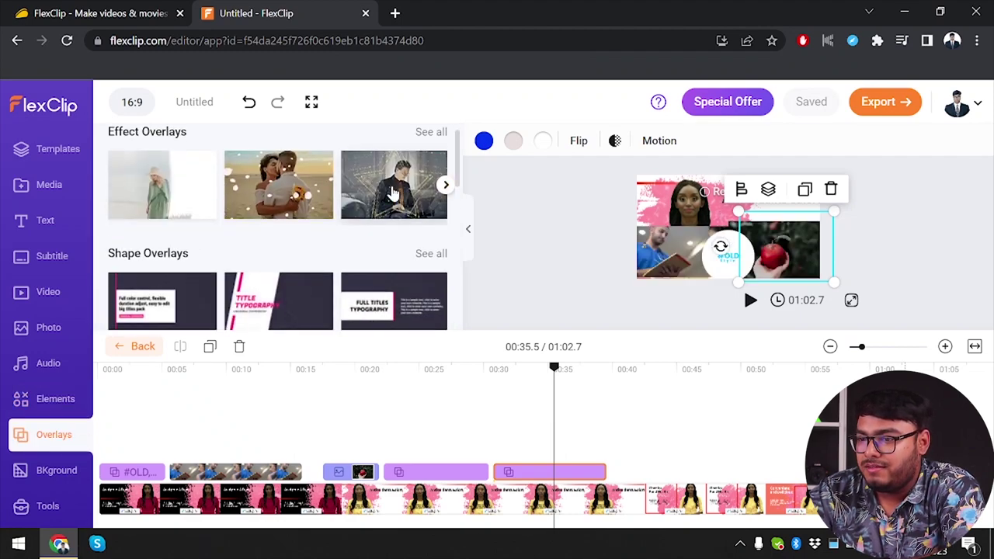
scroll(327, 218, down, 2)
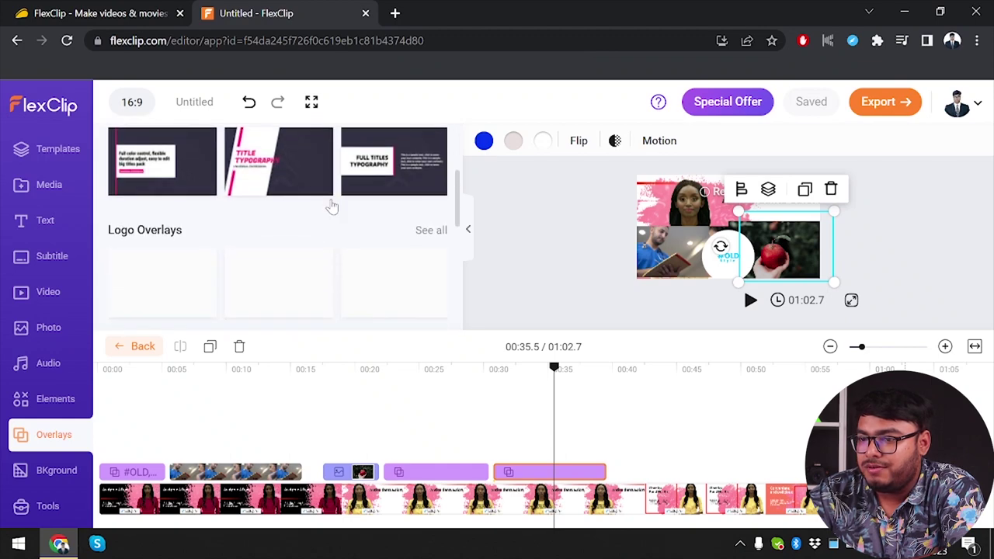
scroll(332, 205, down, 1)
scroll(332, 204, up, 3)
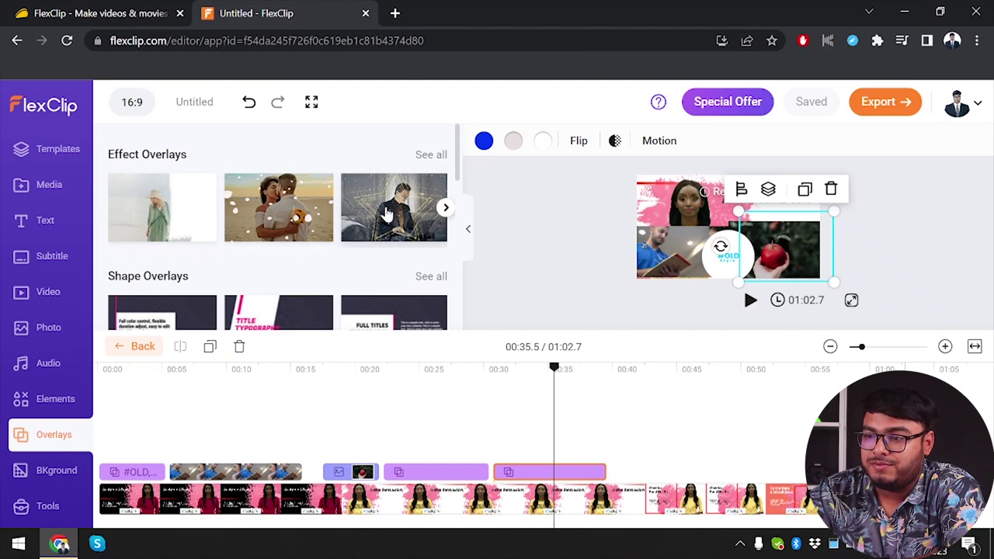
scroll(163, 276, down, 3)
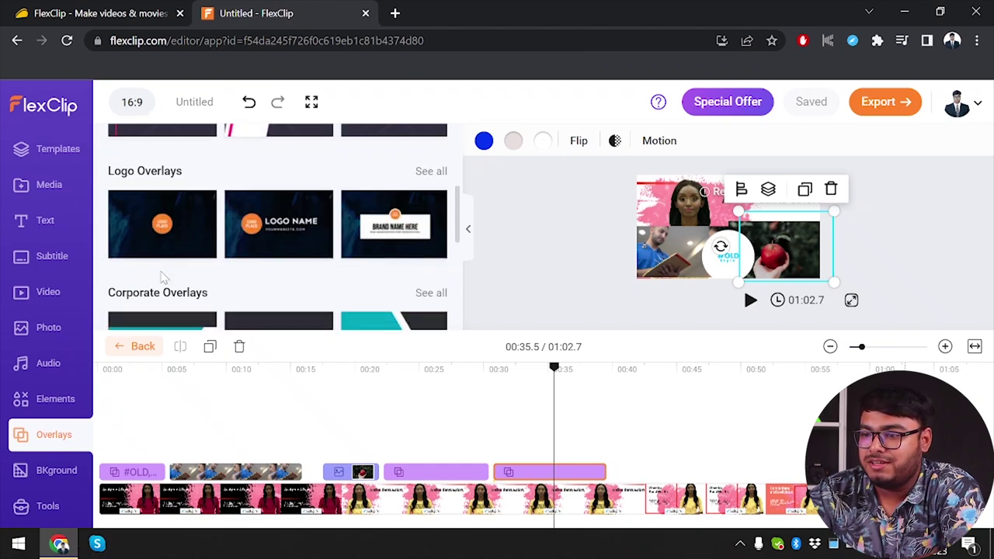
scroll(163, 278, up, 3)
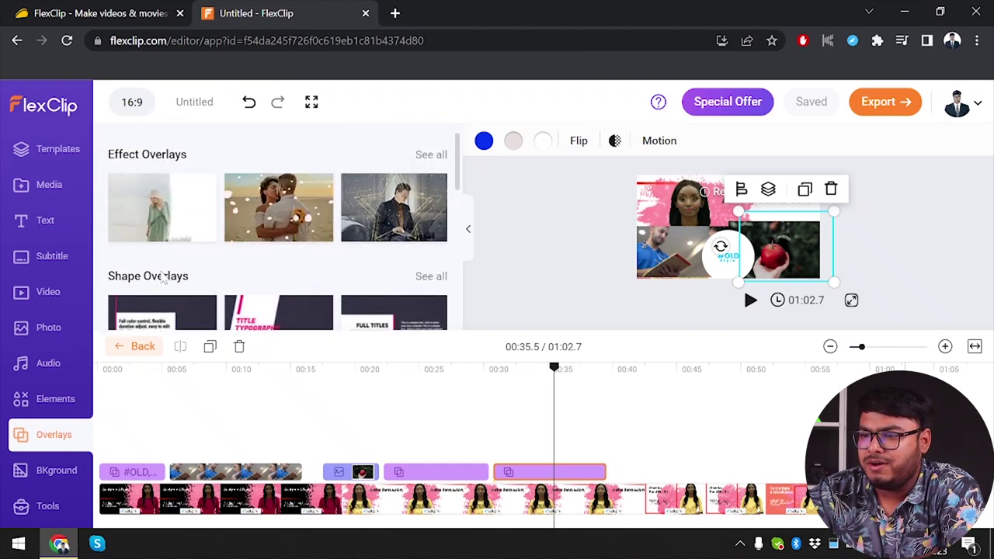
Add the third Effect overlay, with golden lines and particles, and place its layer right after the play-button layer at about 40 seconds.
click(377, 206)
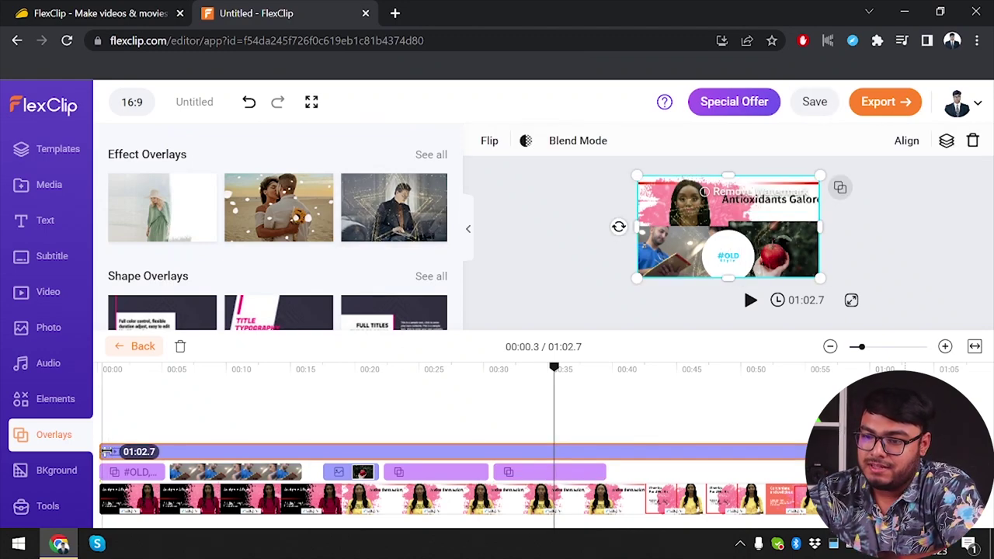
drag(109, 451, 528, 452)
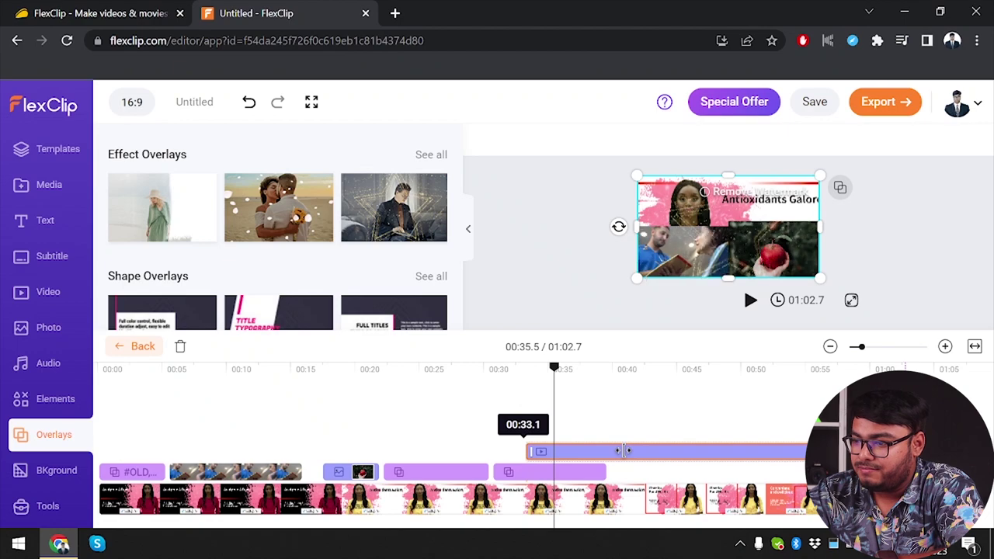
drag(625, 450, 709, 471)
Play the timeline around 36 seconds to check the transition from the play button into the effect overlay.
click(560, 378)
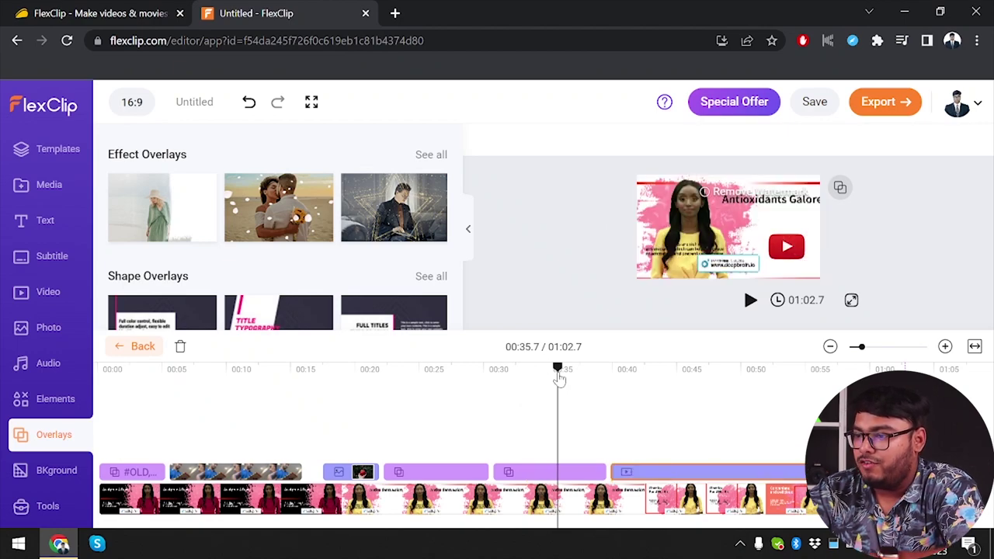
key(space)
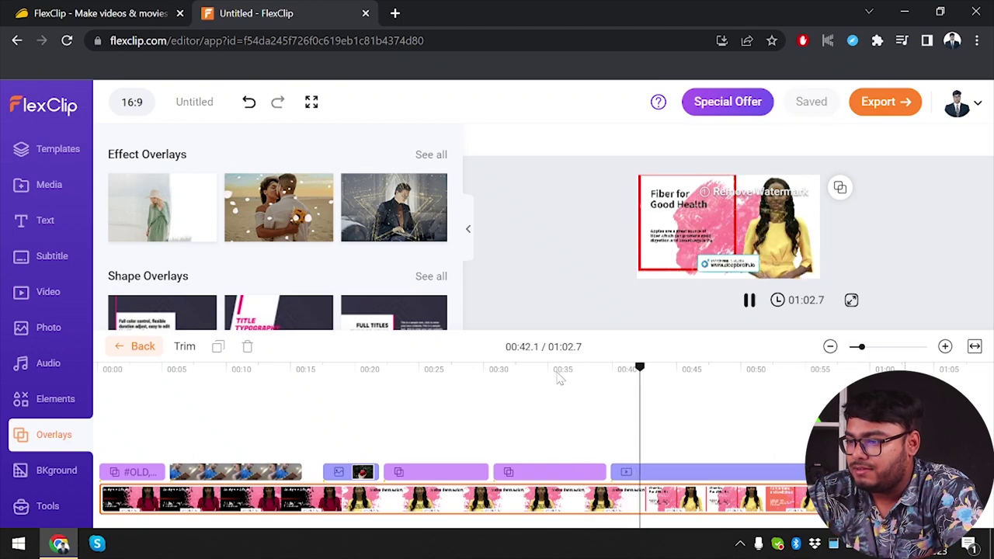
click(459, 380)
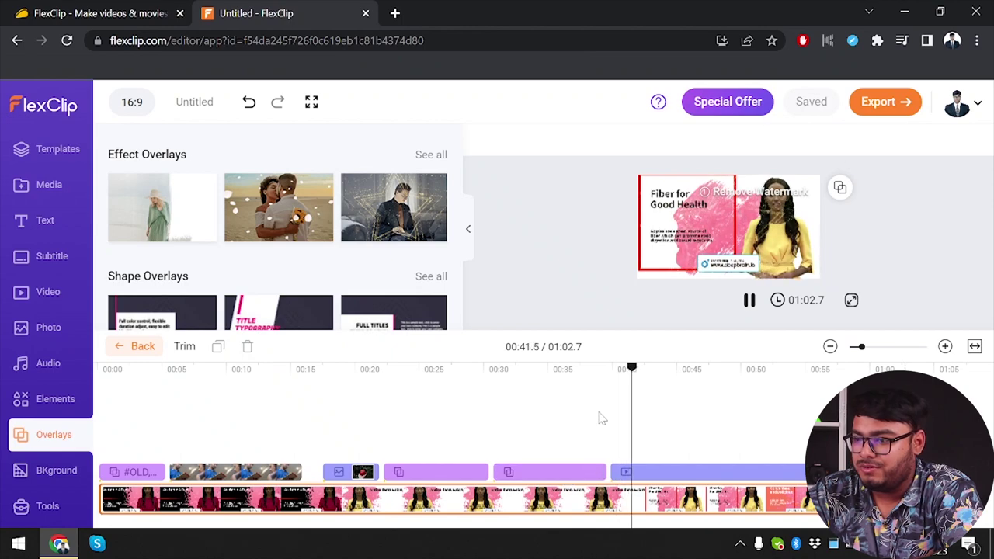
click(562, 373)
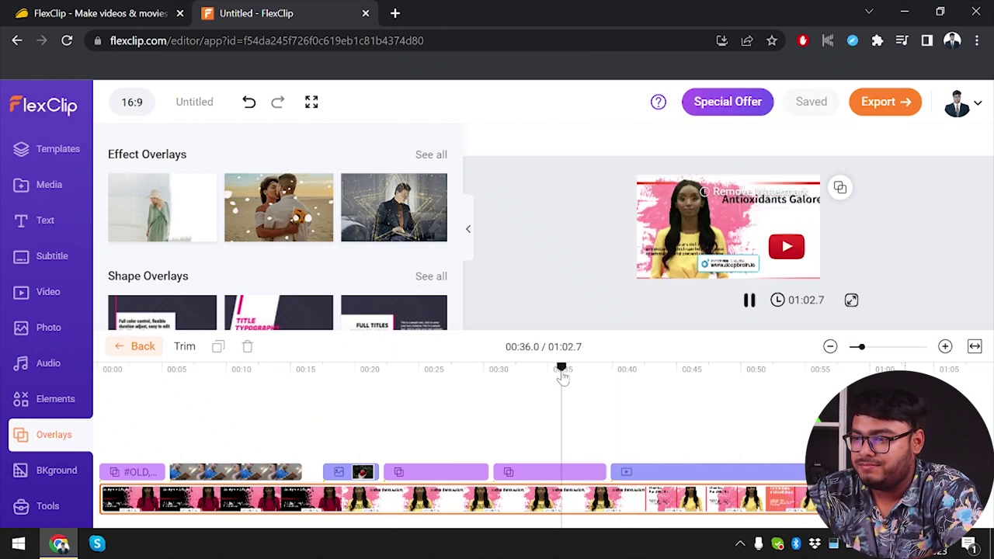
Shorten the play-button layer to end at about 36.5 seconds and play the timeline from about 35 seconds.
click(599, 474)
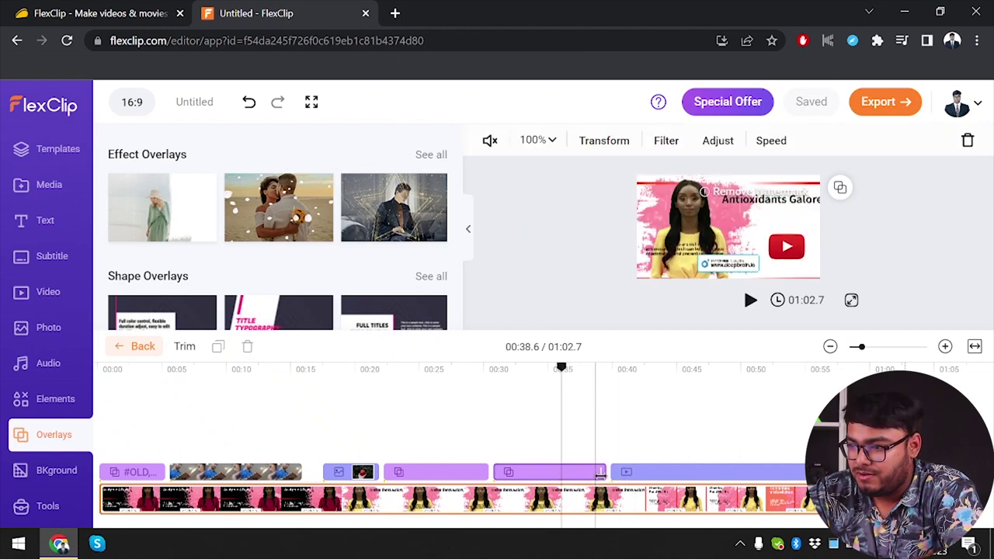
drag(600, 474, 568, 474)
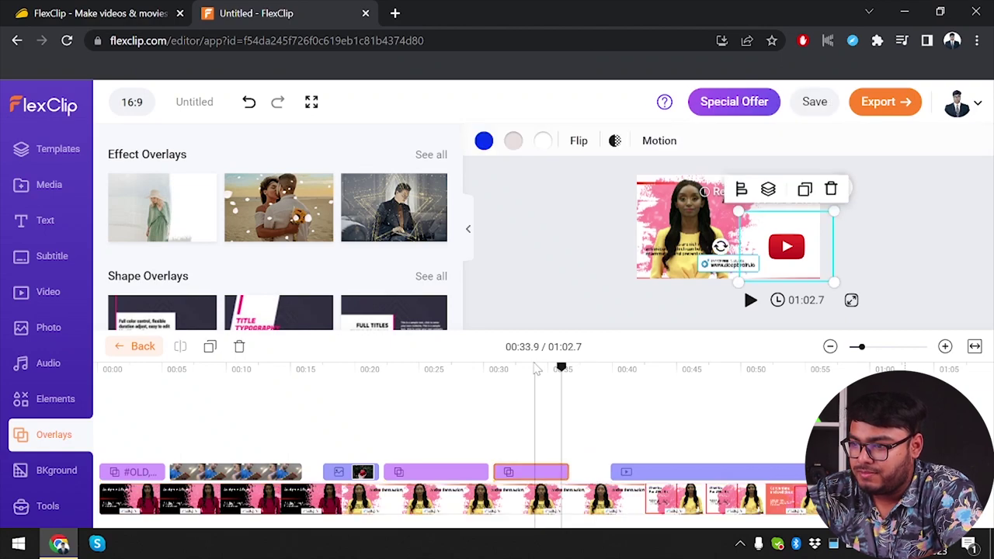
click(544, 382)
key(space)
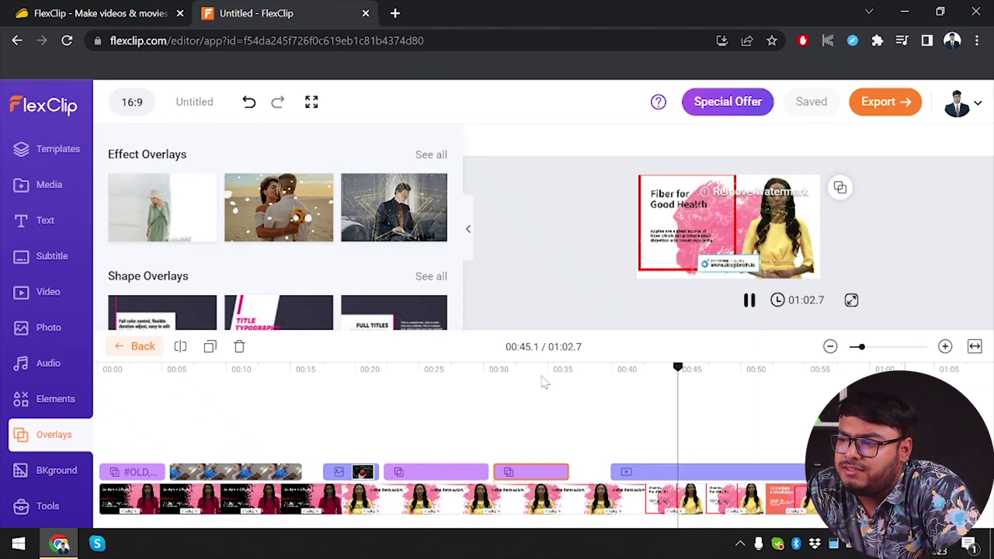
mouse_move(769, 192)
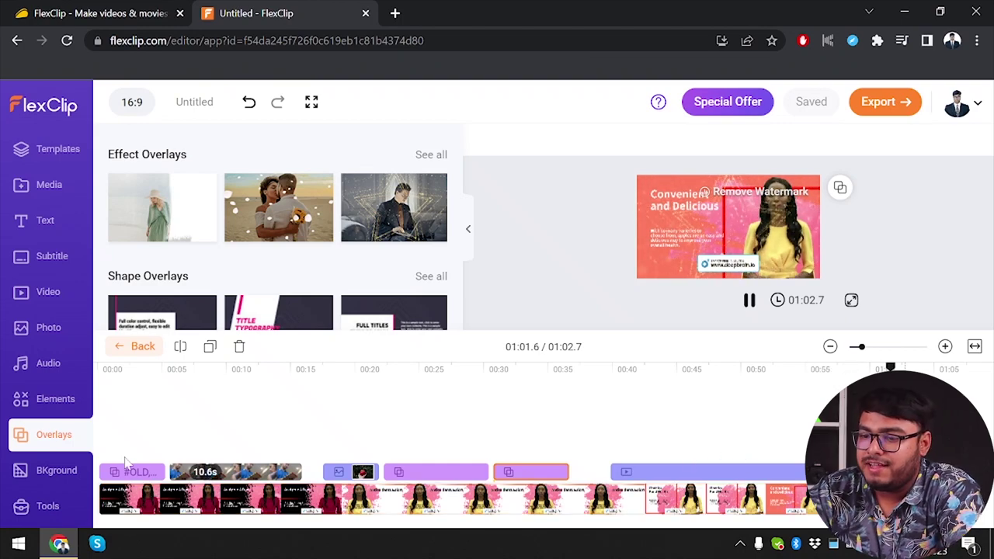
Open the stock background library and select the presenter video at about 27 seconds on the timeline.
click(56, 472)
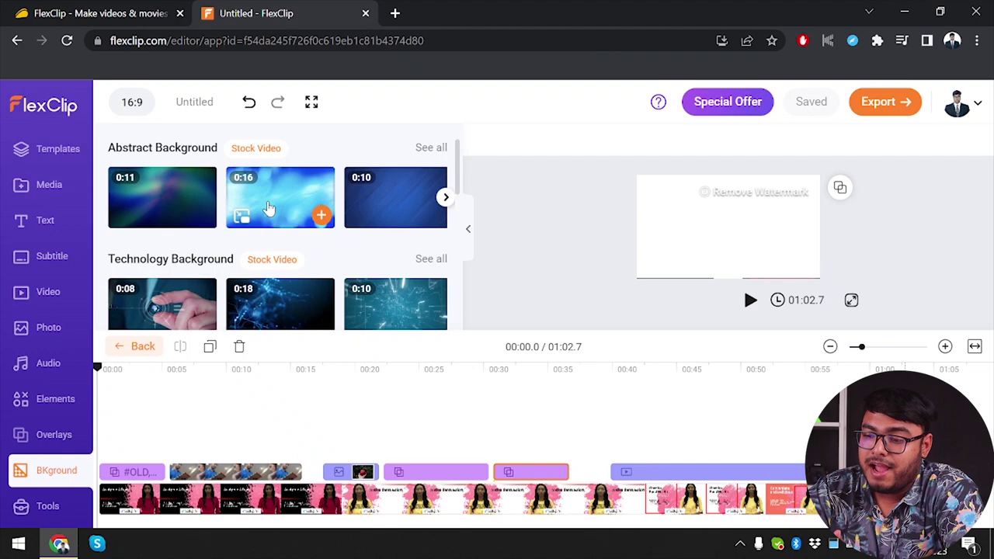
click(444, 503)
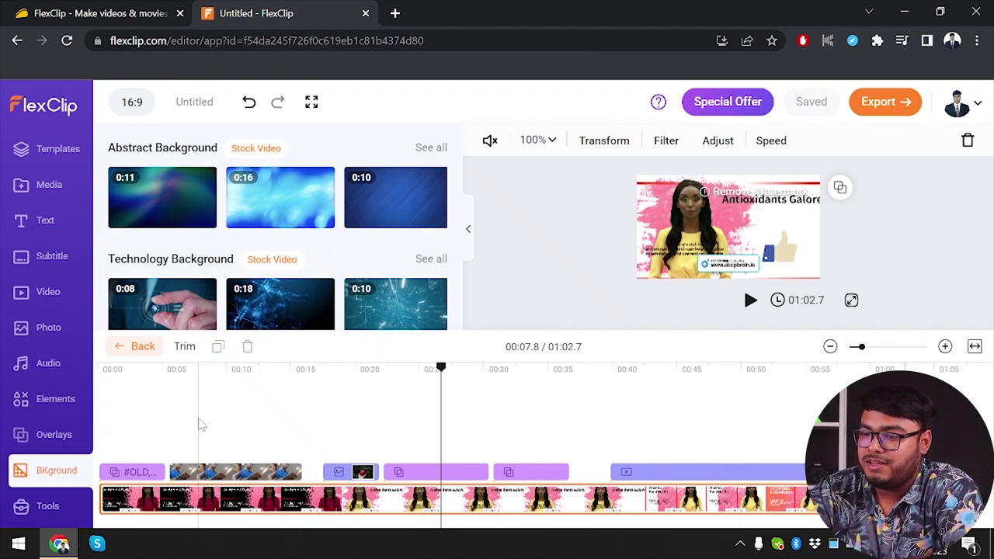
scroll(200, 424, left, 5)
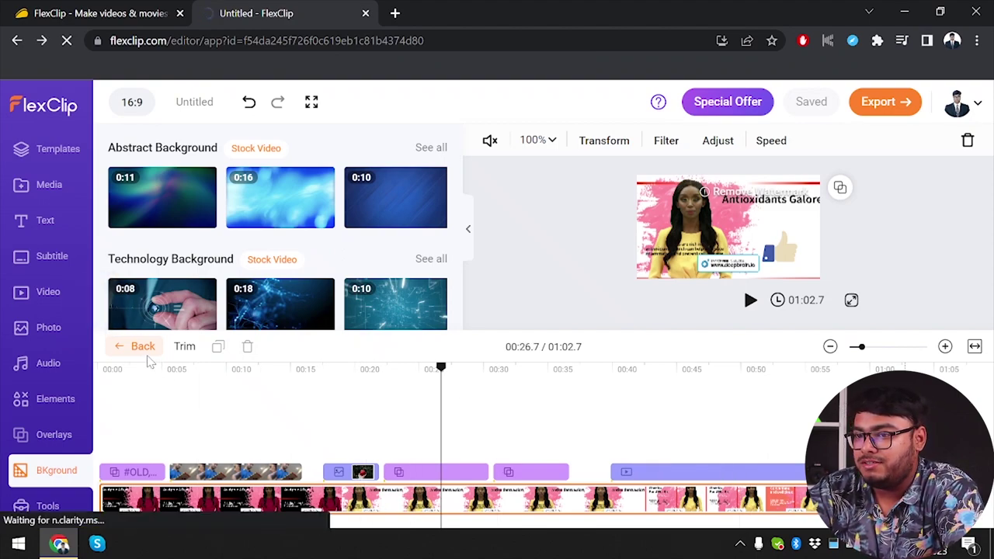
Look through the stock backgrounds and the available AI, branding and animated-text tools.
scroll(208, 290, down, 1)
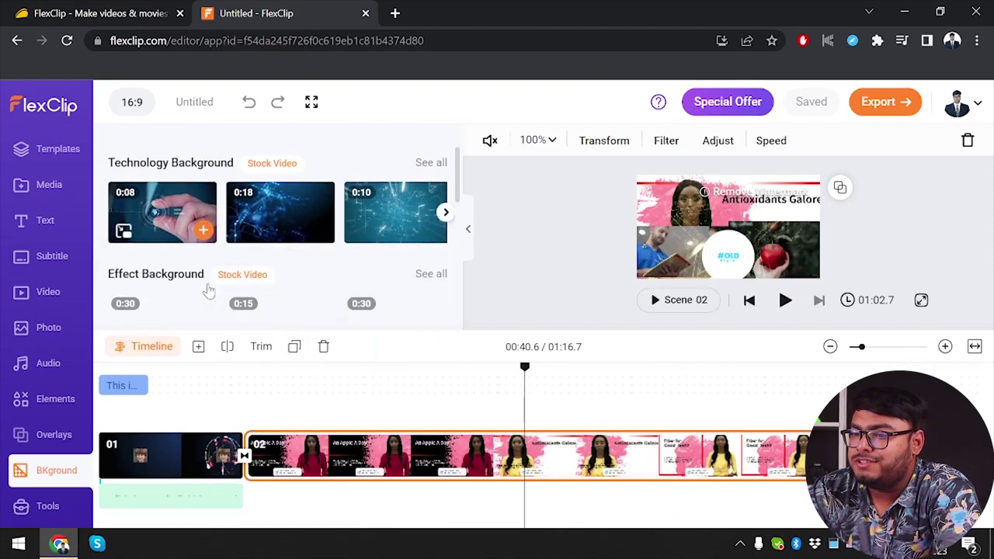
scroll(208, 290, down, 1)
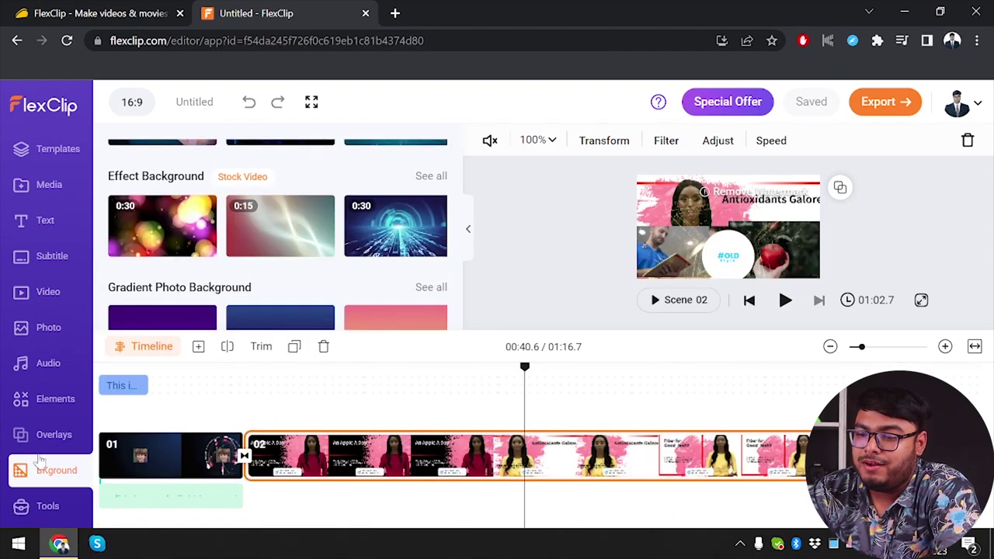
click(48, 507)
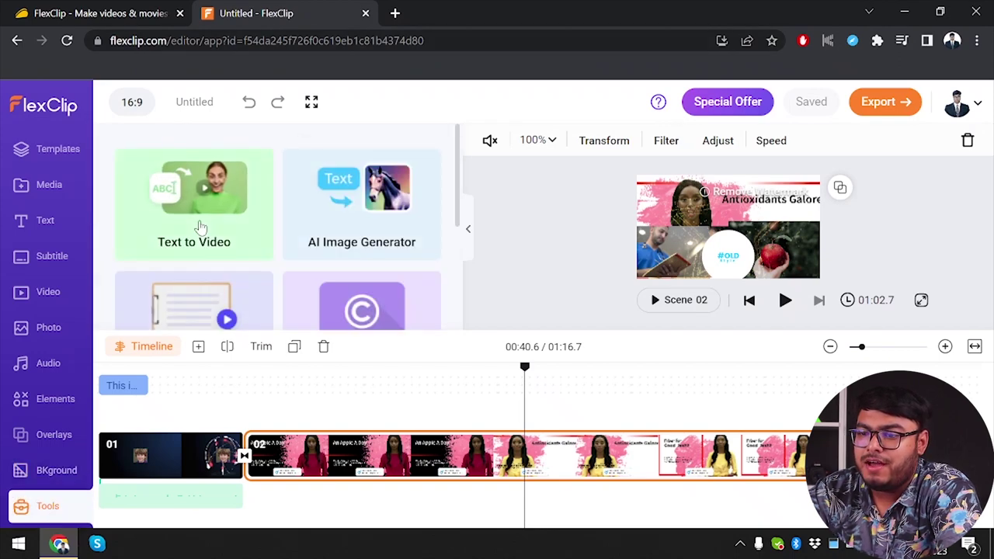
scroll(116, 281, down, 2)
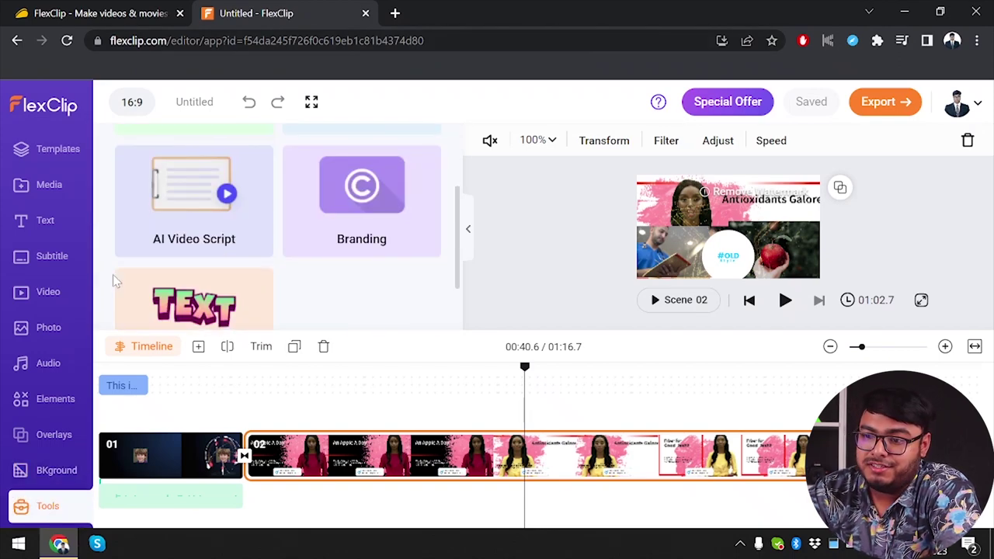
scroll(200, 293, down, 2)
scroll(248, 264, up, 3)
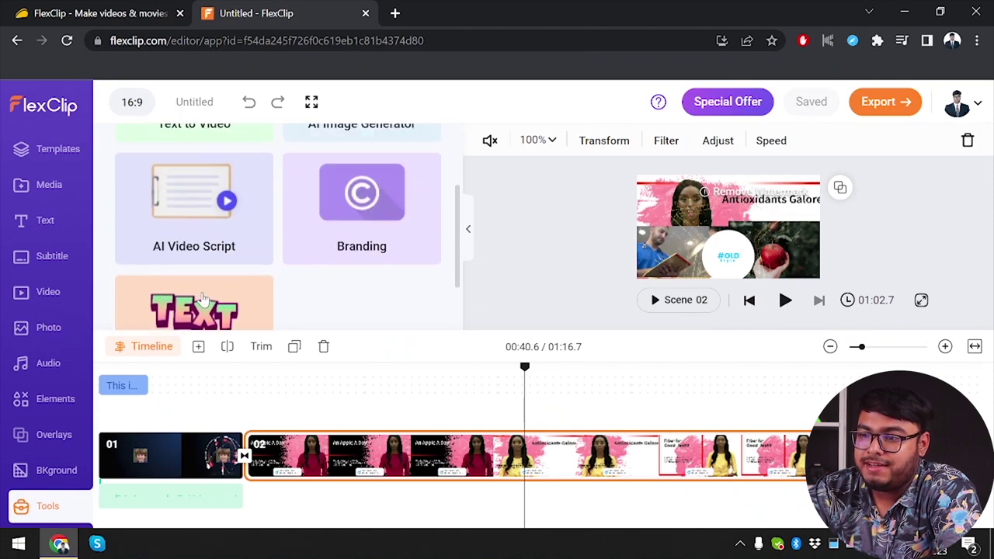
scroll(287, 237, down, 1)
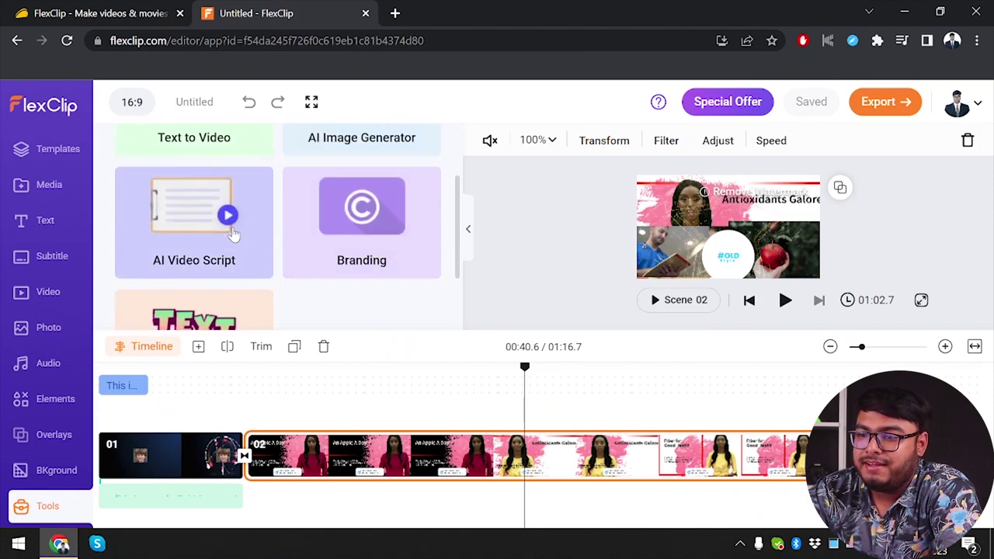
scroll(220, 235, up, 1)
scroll(218, 233, down, 1)
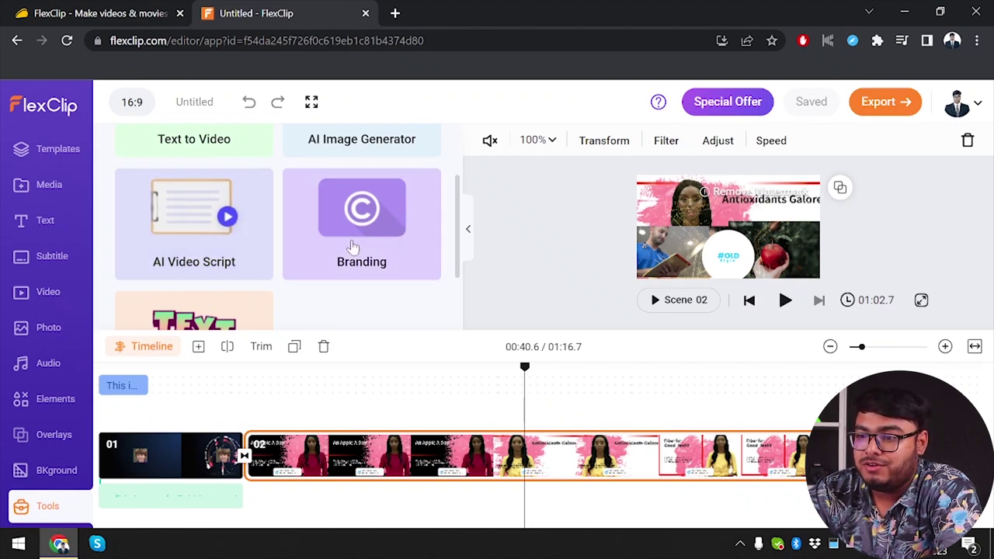
scroll(357, 242, up, 1)
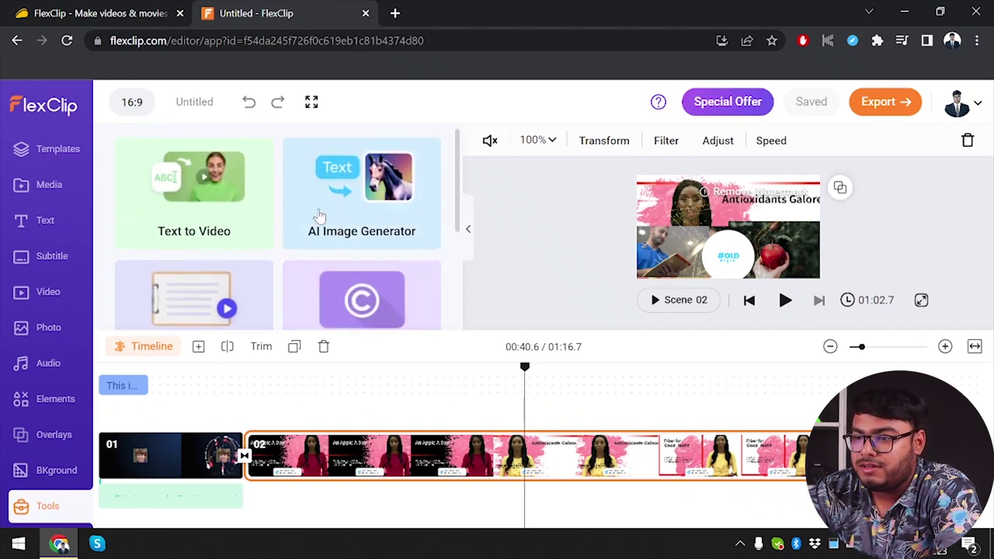
Generate images from the prompt "Dolphin playing chess" with the AI Image Generator.
click(358, 233)
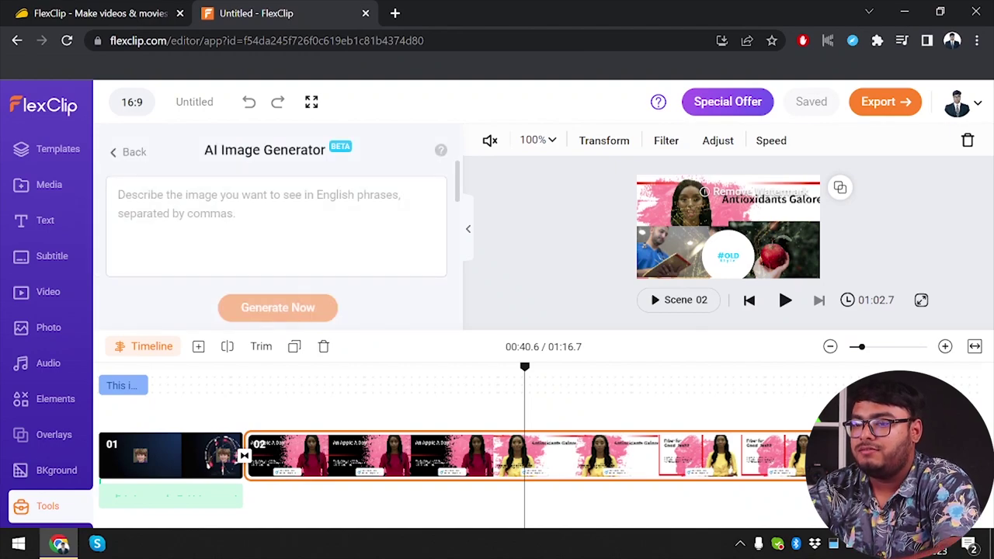
text(Dolphin playing chess)
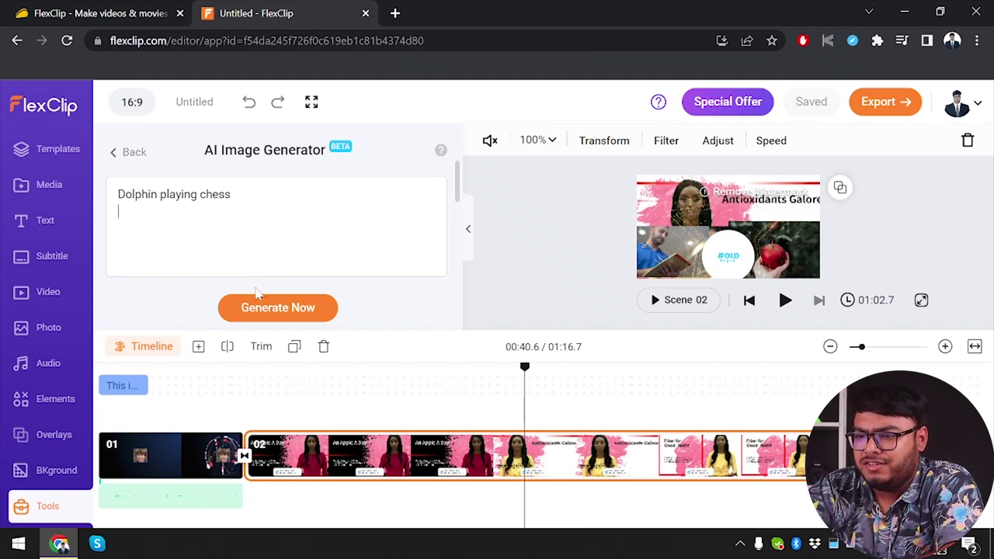
click(261, 311)
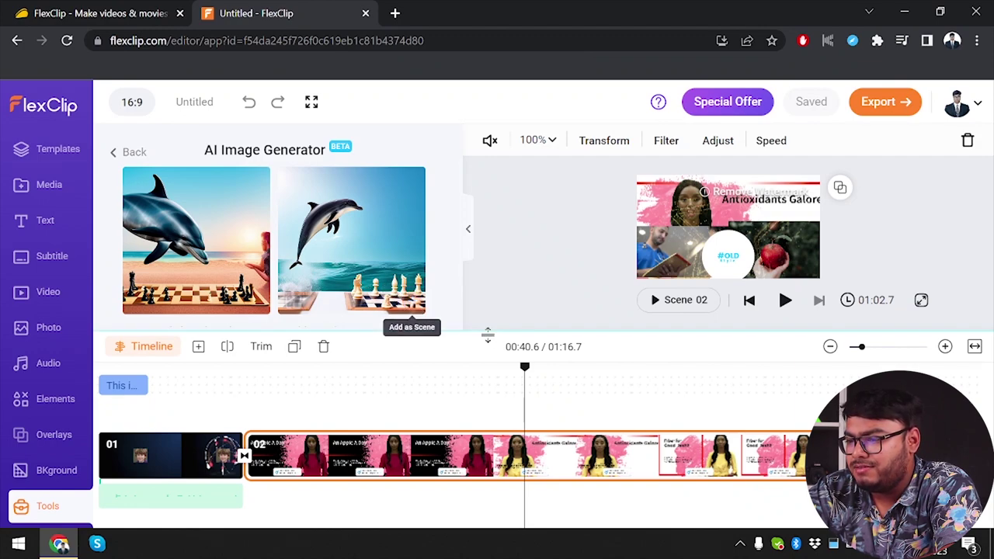
Add the generated image of the leaping dolphin as a new scene after the presenter video and check the recent downloads.
click(867, 370)
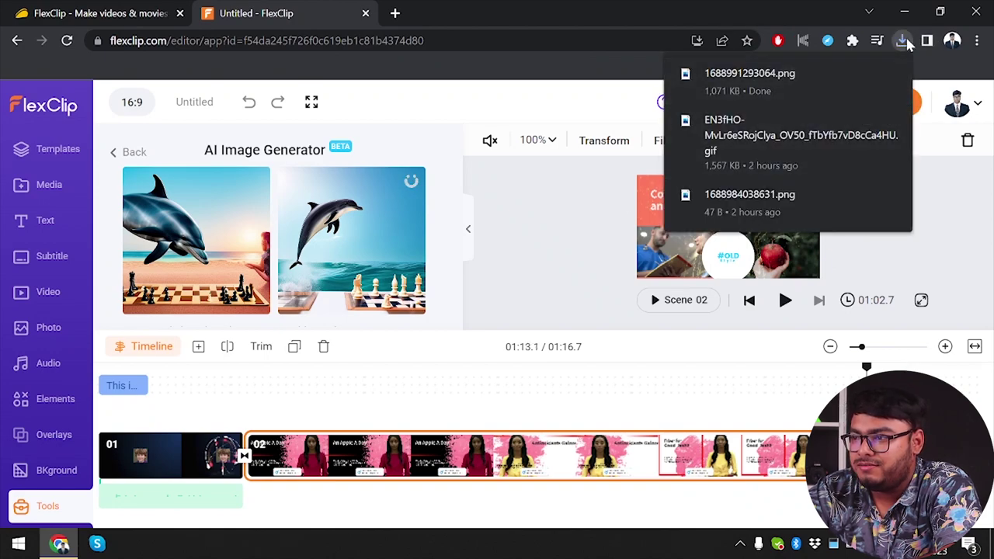
click(373, 294)
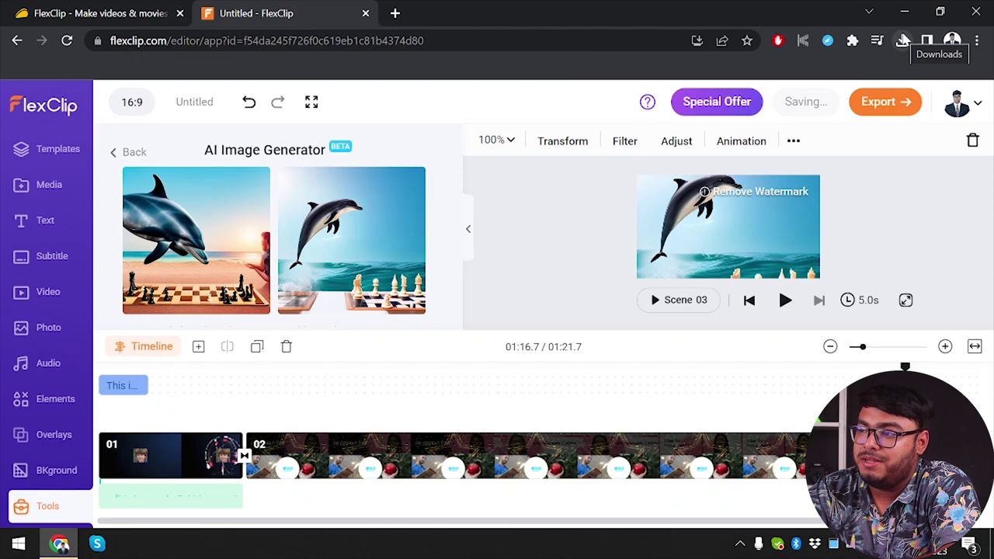
click(903, 40)
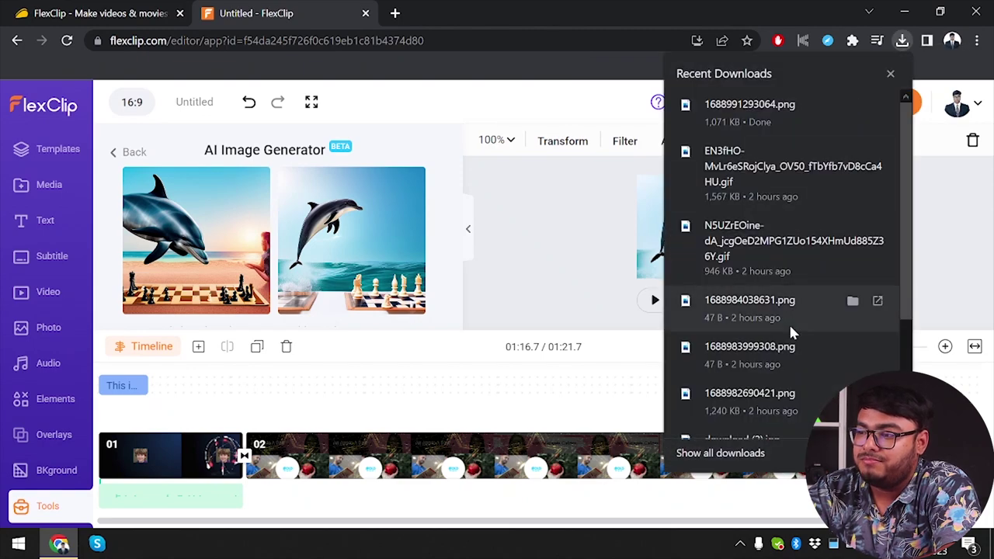
scroll(788, 323, down, 2)
click(674, 420)
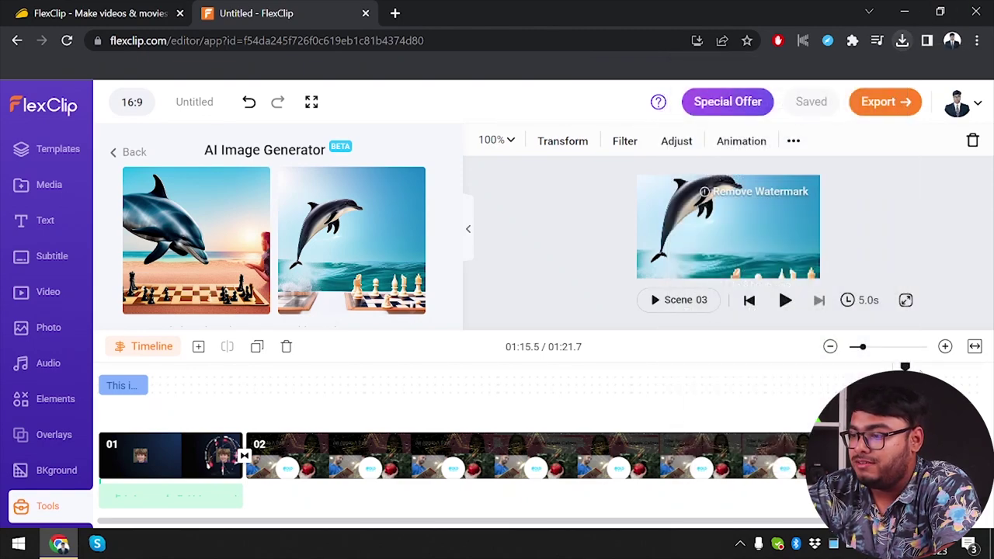
click(673, 419)
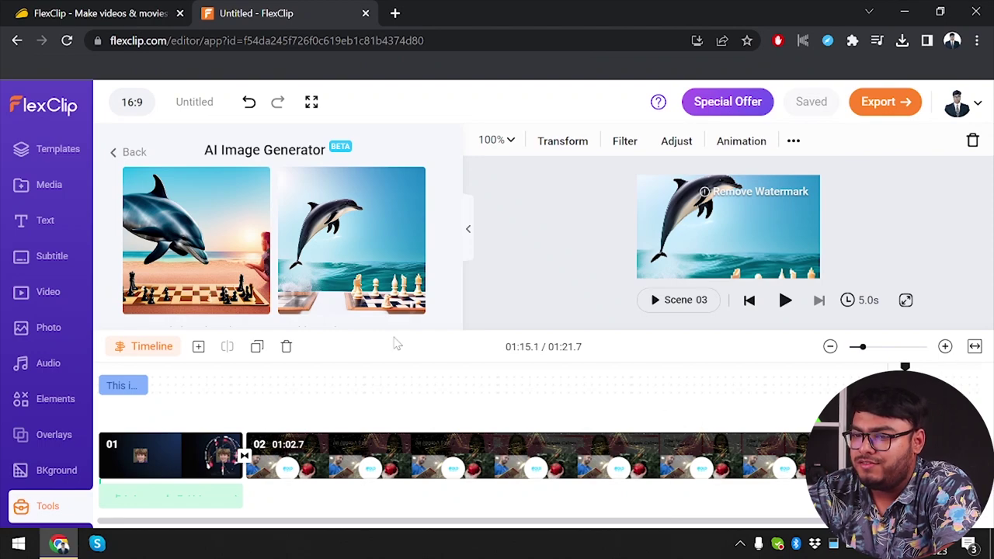
Add "Apple" as branding text over the video with the Branding tool.
click(129, 152)
click(127, 151)
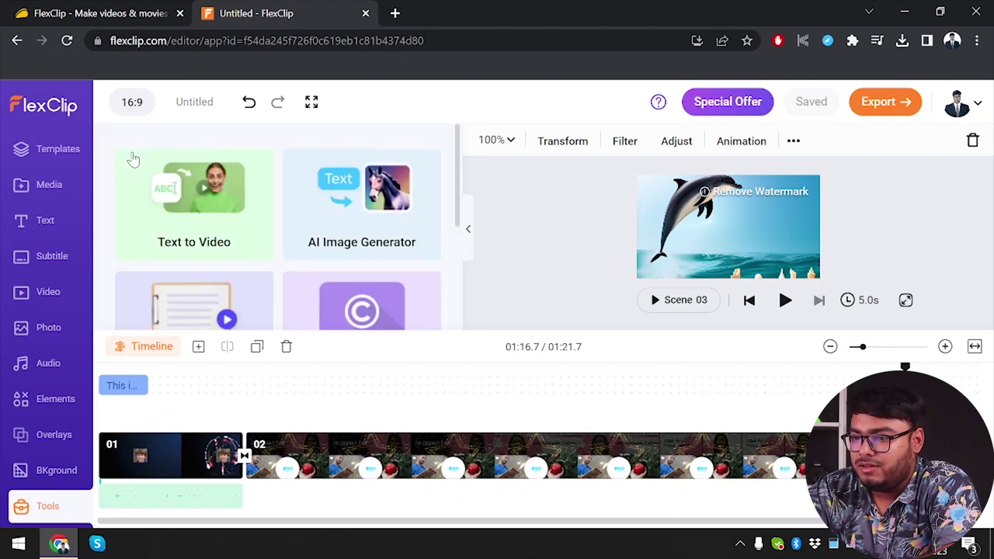
scroll(376, 231, down, 1)
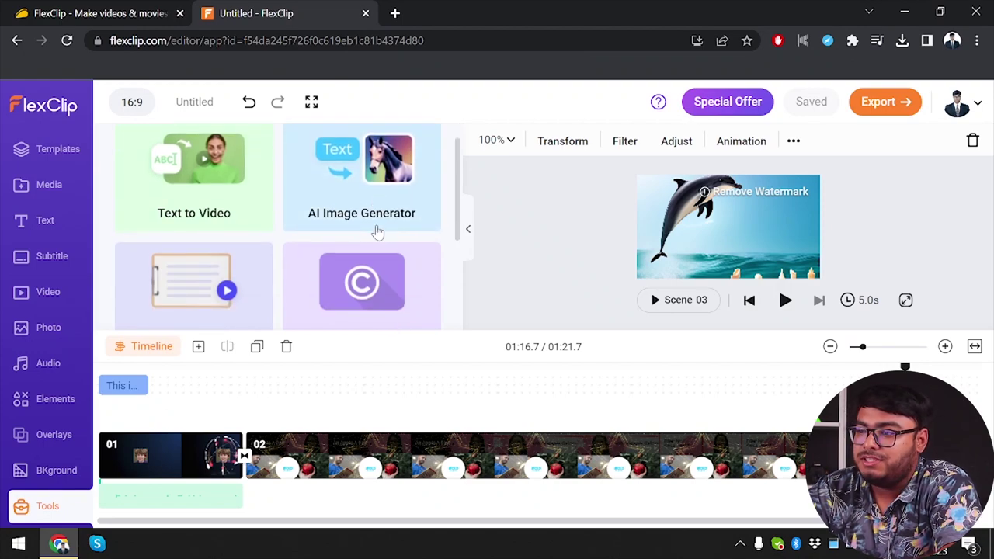
scroll(358, 282, down, 3)
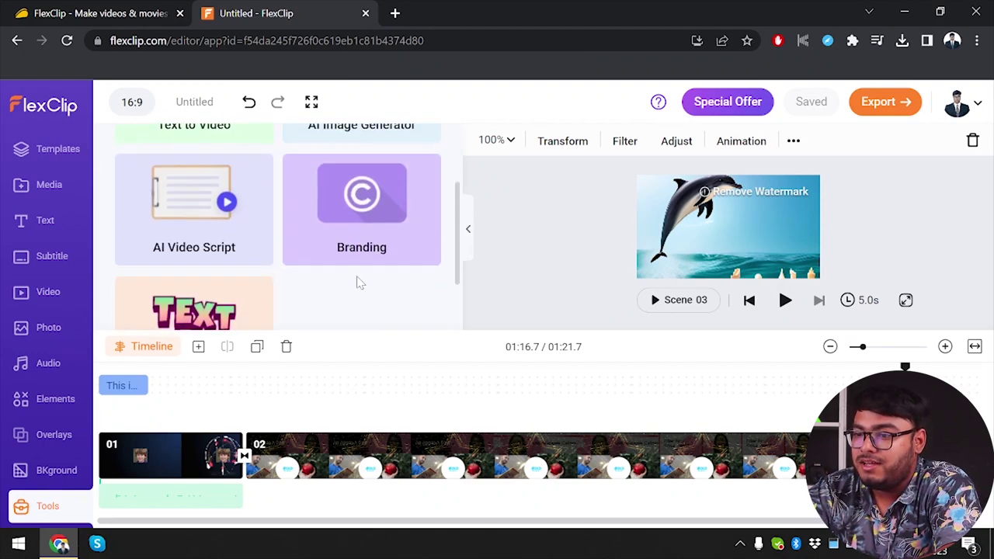
click(321, 250)
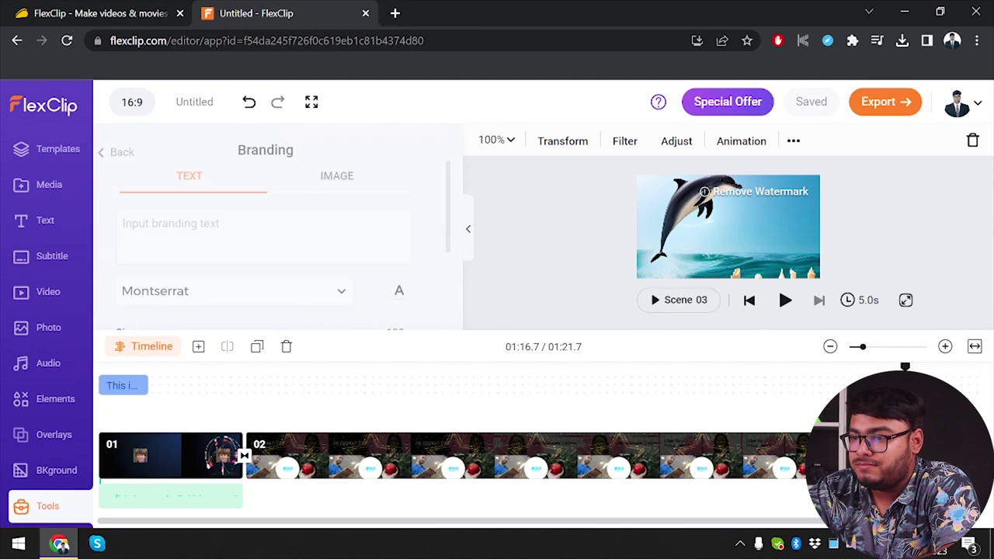
click(276, 241)
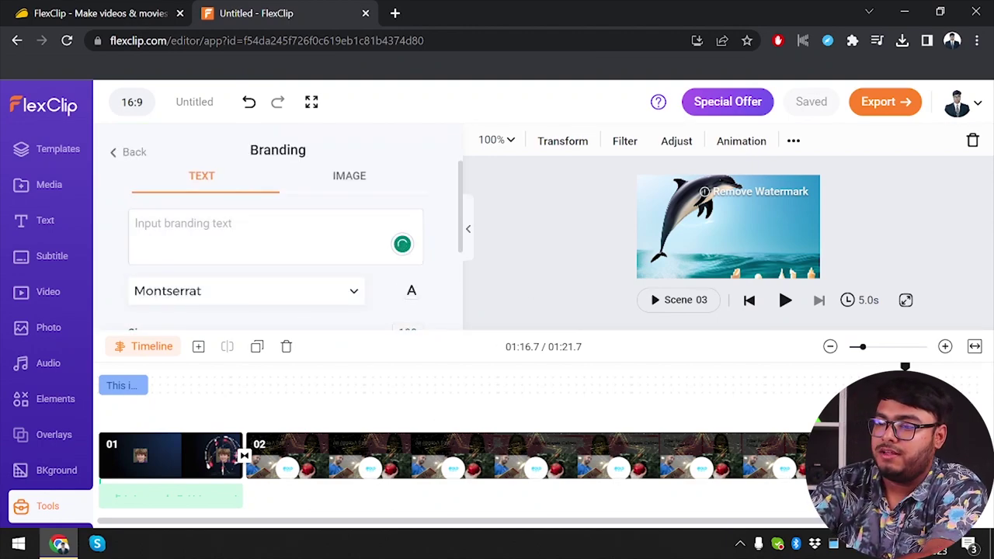
text(Apple)
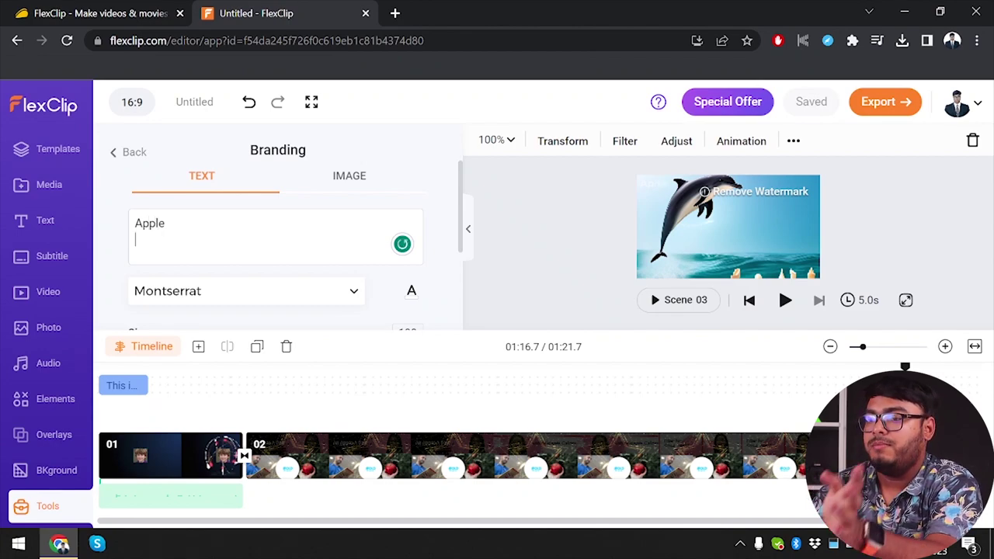
Place the branding text in the bottom-right corner of the video frame and review its font, size and opacity settings.
scroll(268, 240, down, 4)
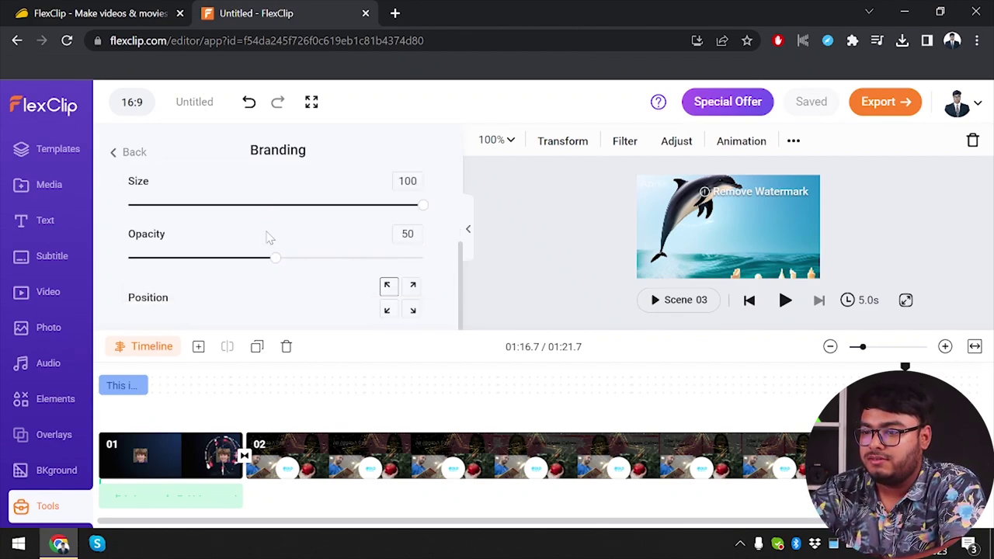
scroll(268, 239, up, 1)
scroll(267, 238, down, 1)
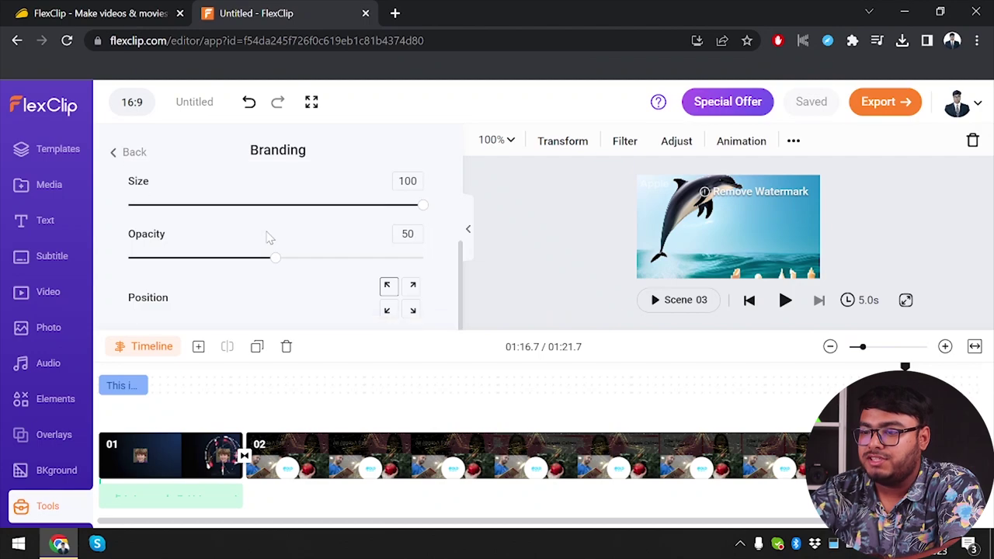
scroll(266, 235, up, 4)
scroll(266, 235, down, 4)
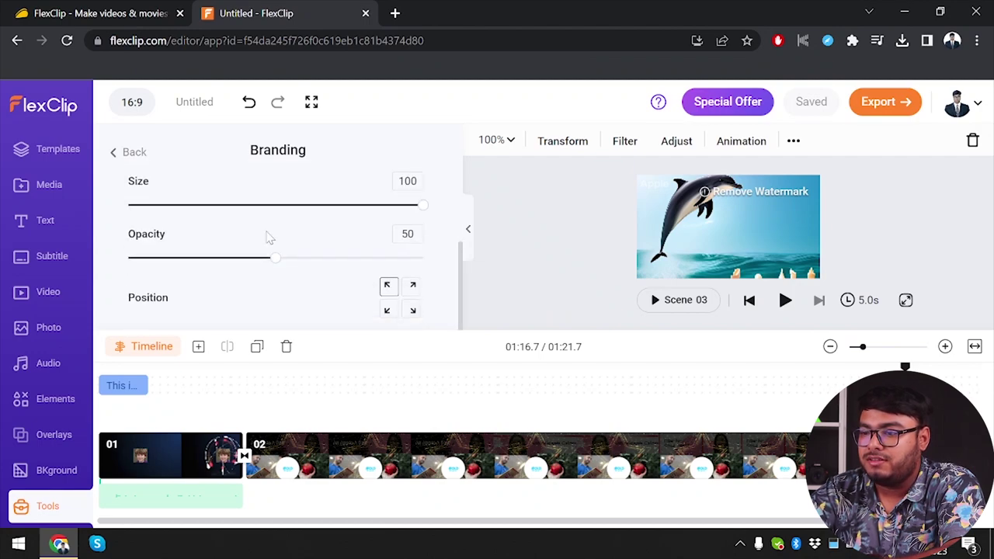
click(411, 310)
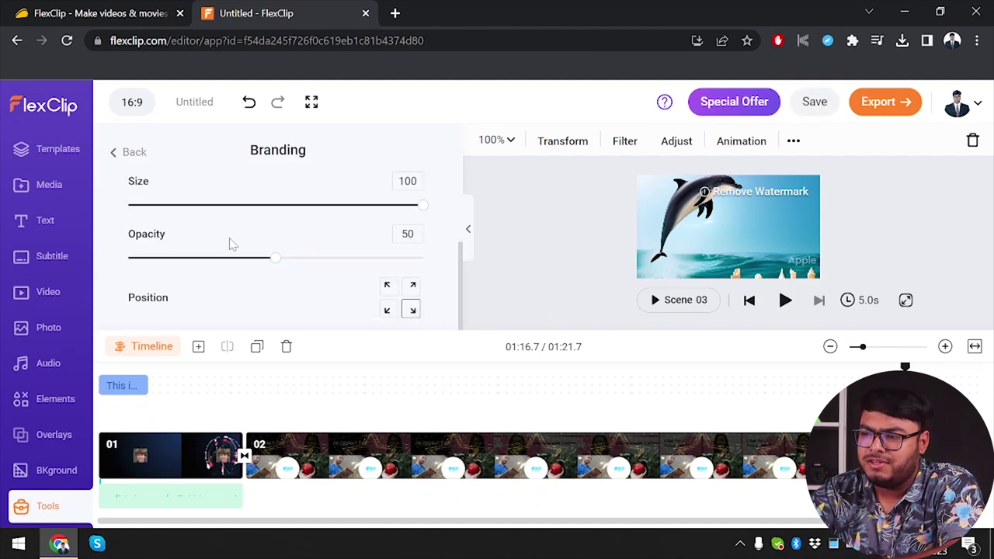
scroll(167, 273, up, 4)
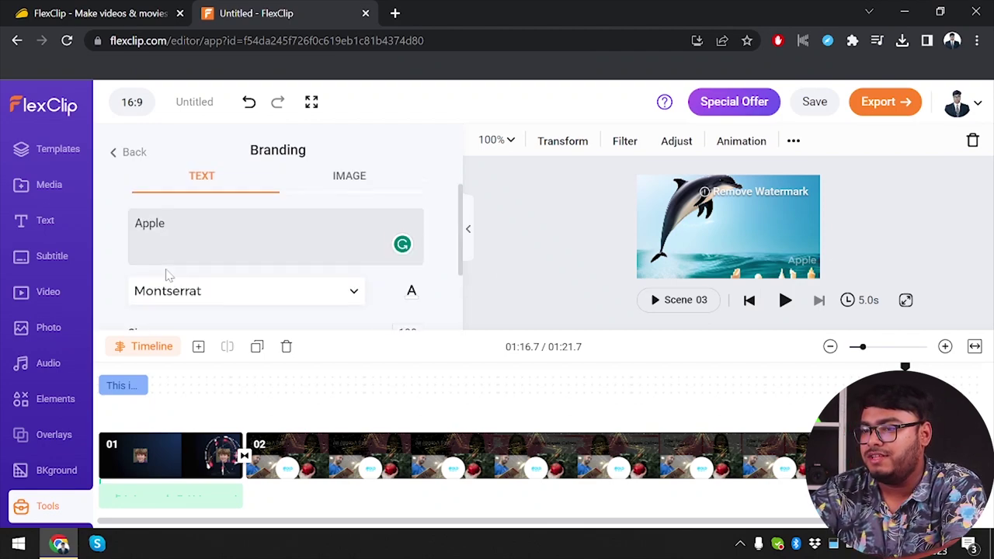
scroll(168, 275, down, 4)
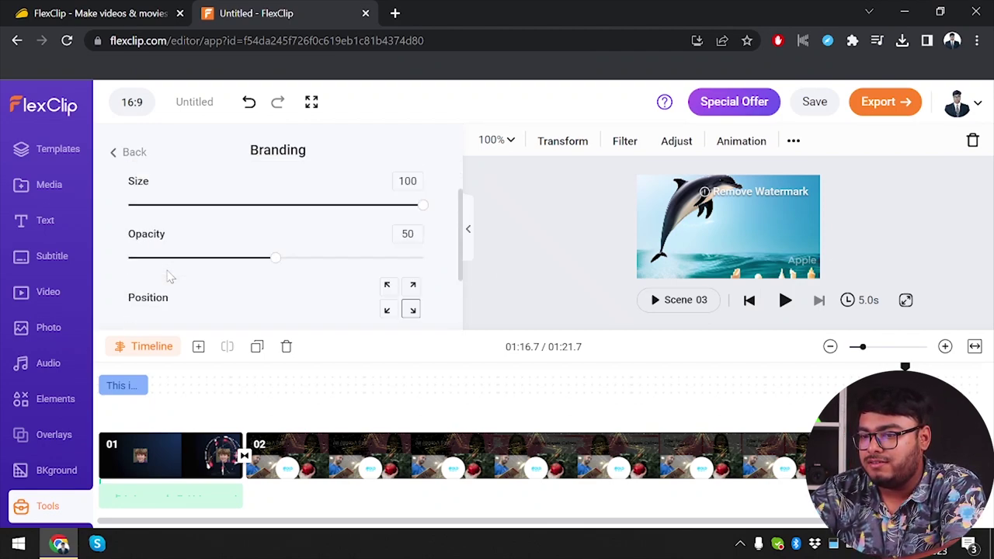
scroll(170, 277, up, 3)
scroll(167, 275, up, 2)
scroll(163, 225, down, 3)
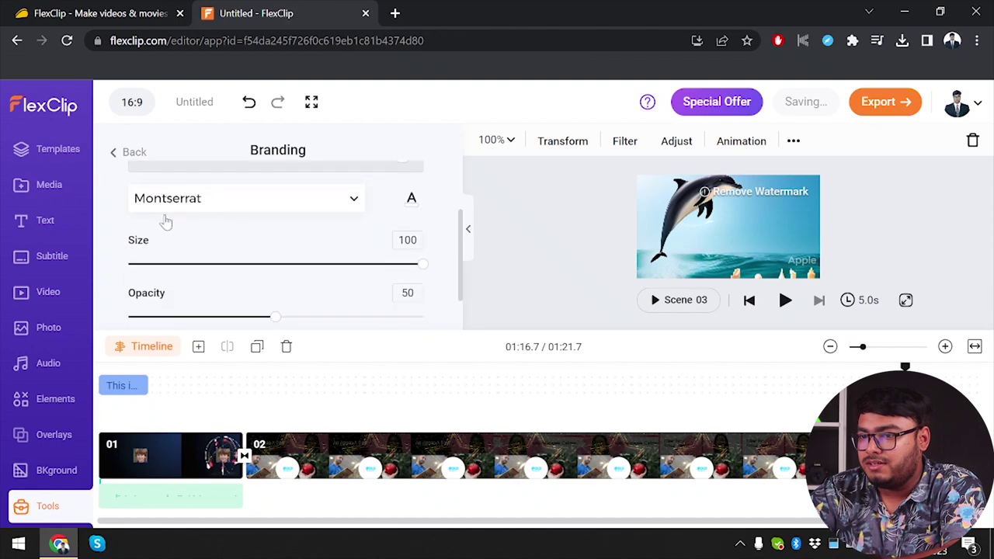
Generate animated text styles for the word "Dolphin" with the Giphy Text tool.
click(133, 158)
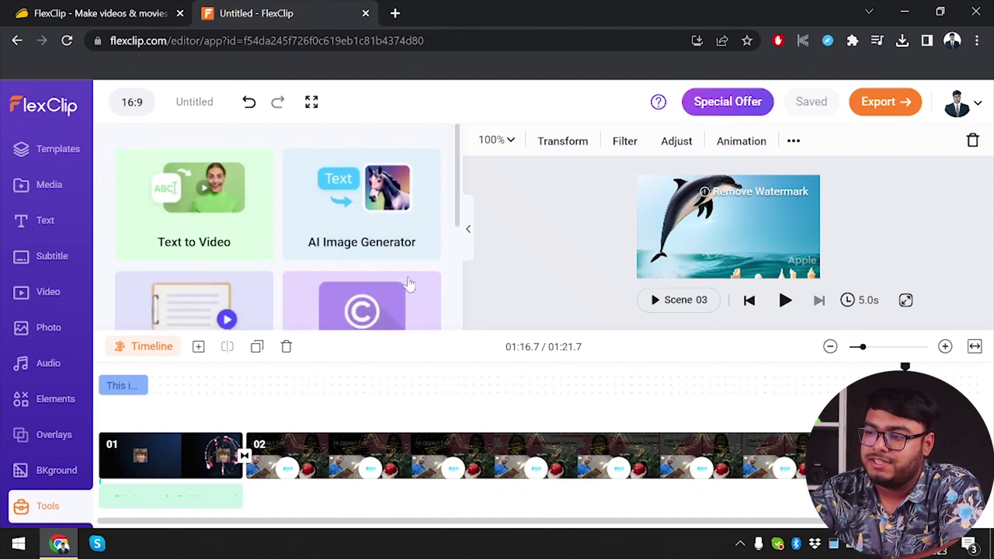
scroll(329, 249, down, 2)
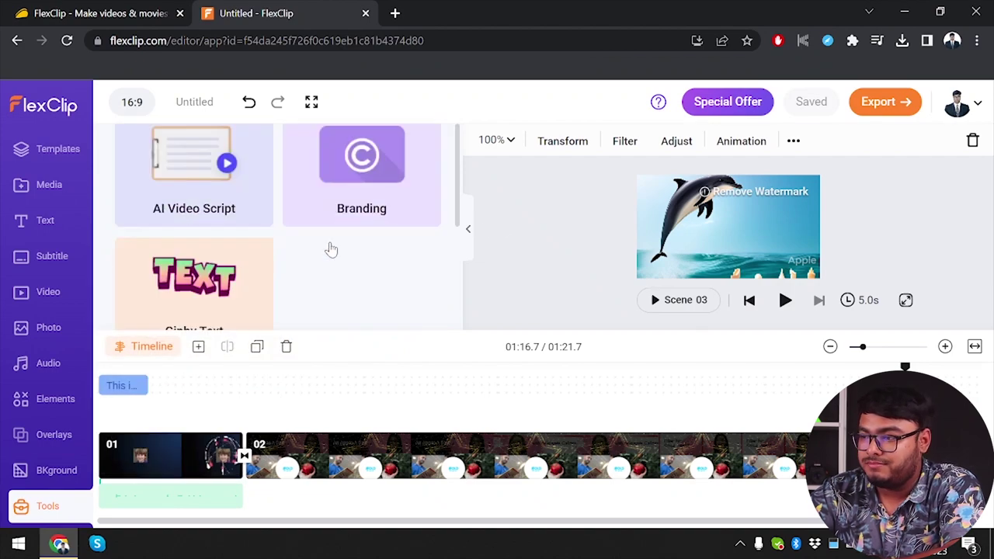
scroll(222, 267, down, 1)
click(208, 260)
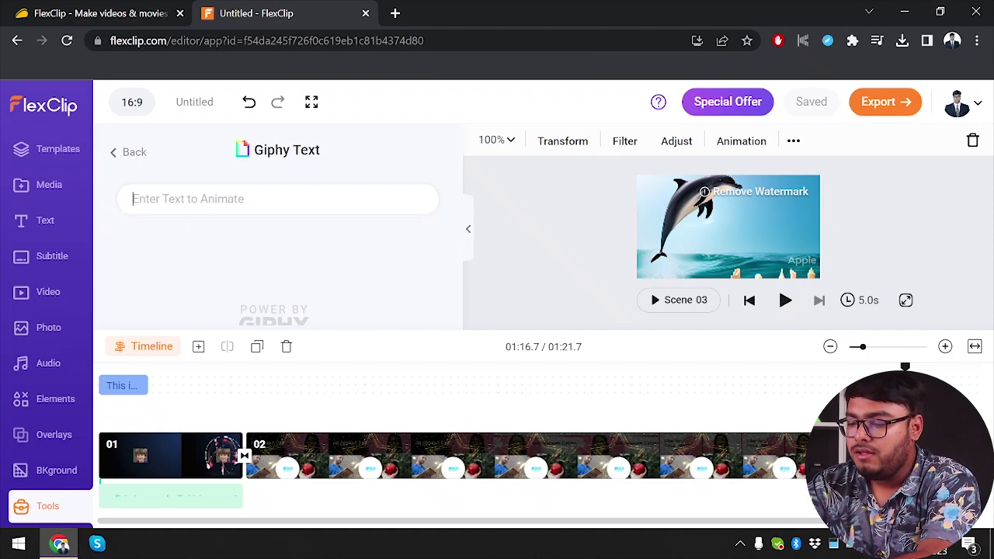
text(d)
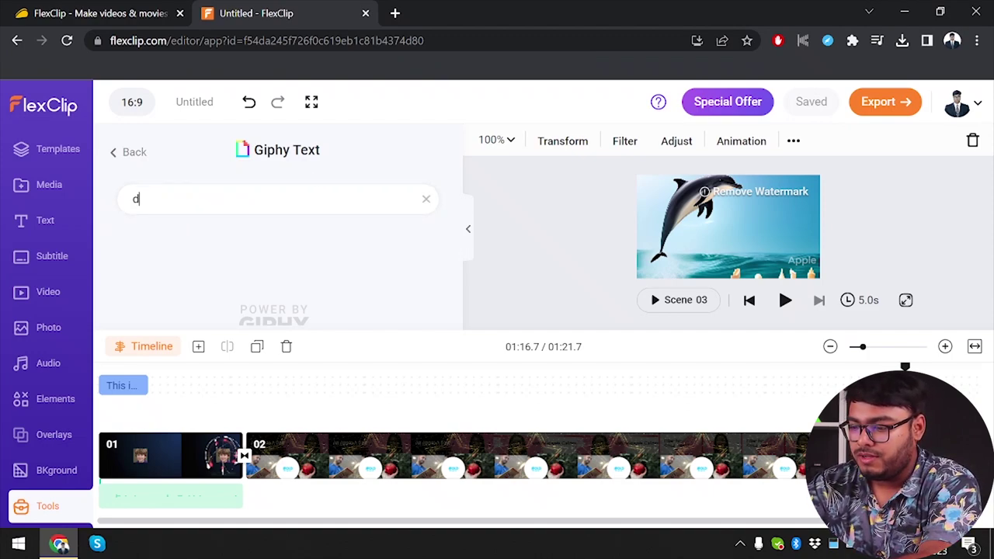
key(BackSpace)
text(Dolphin)
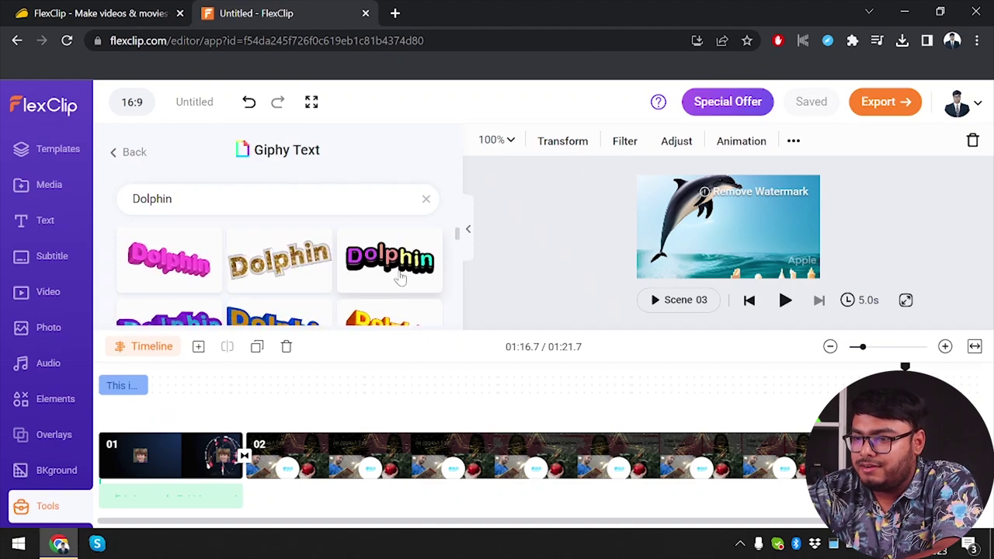
Add the multicoloured "Dolphin" animated text with black outline to the dolphin scene, place it beside the dolphin and enlarge it.
scroll(348, 299, down, 1)
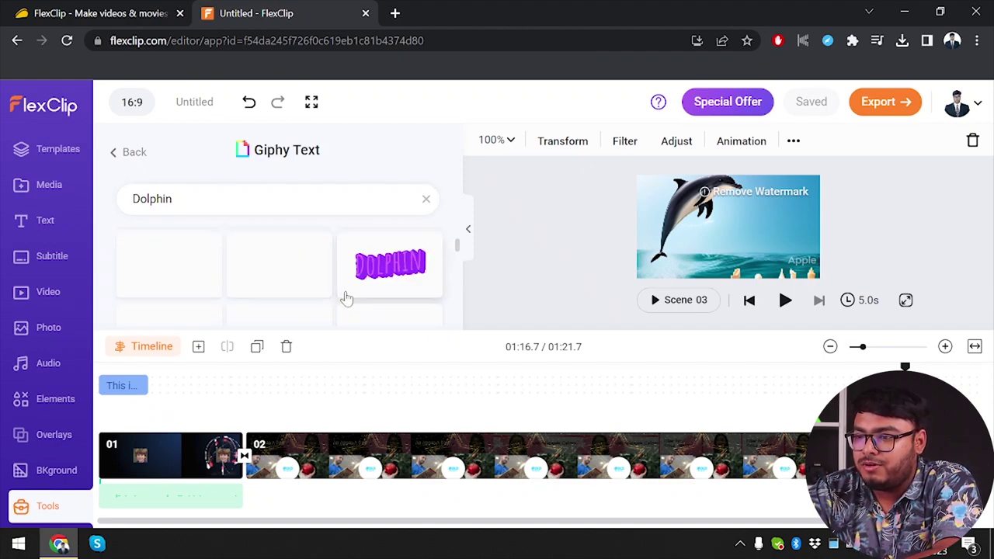
scroll(347, 299, down, 1)
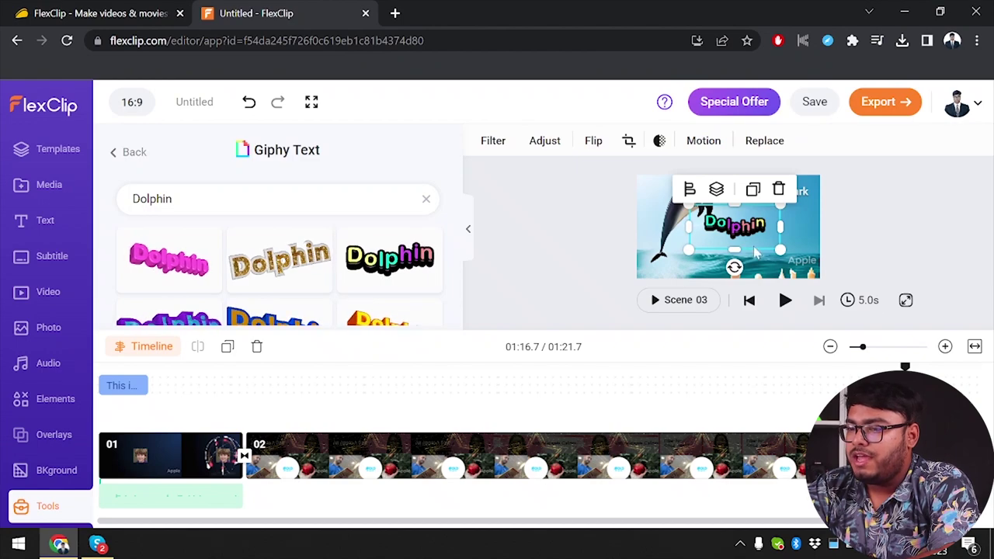
drag(743, 226, 782, 226)
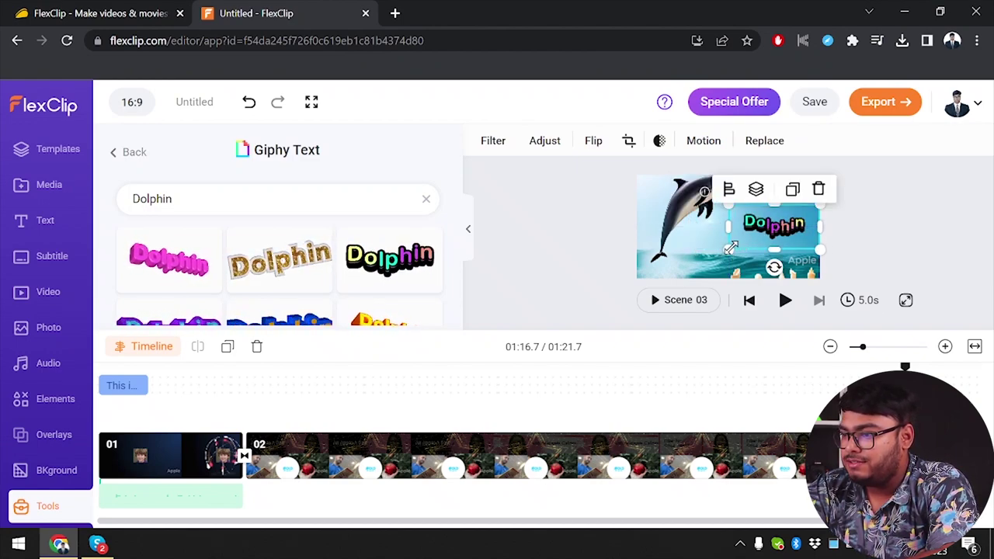
drag(727, 249, 703, 263)
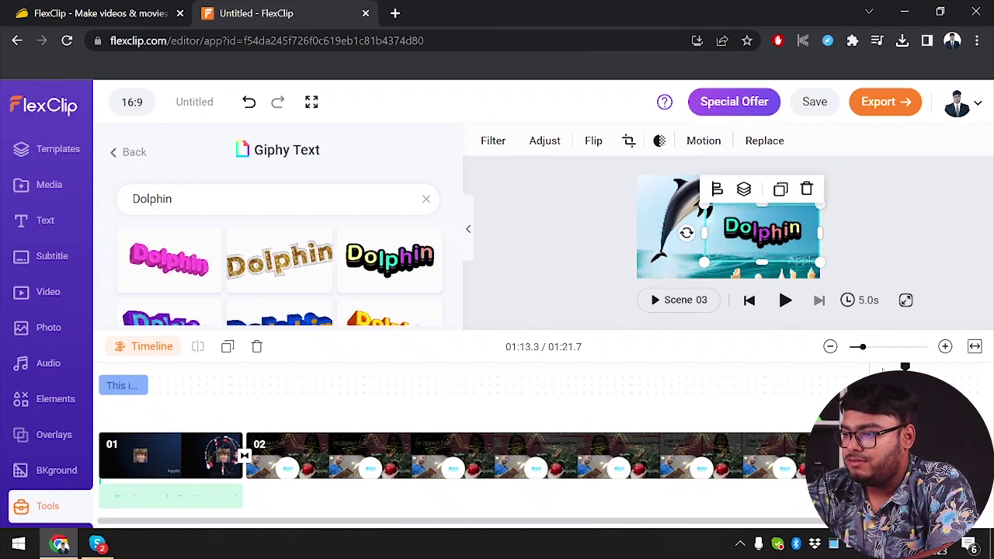
click(883, 369)
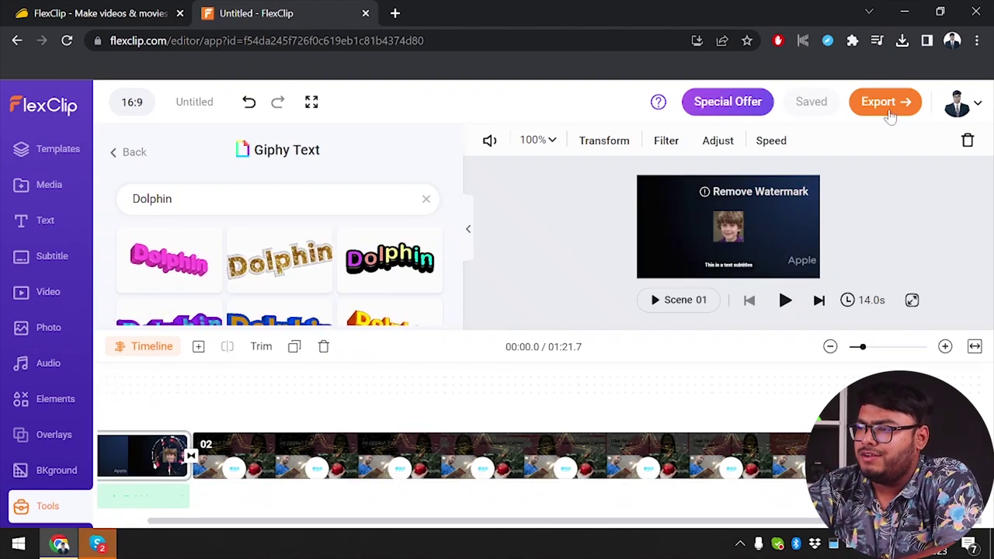
Compare the 480p, 720p and 1080p video export qualities and export the video at 720p without upgrading the plan.
click(976, 111)
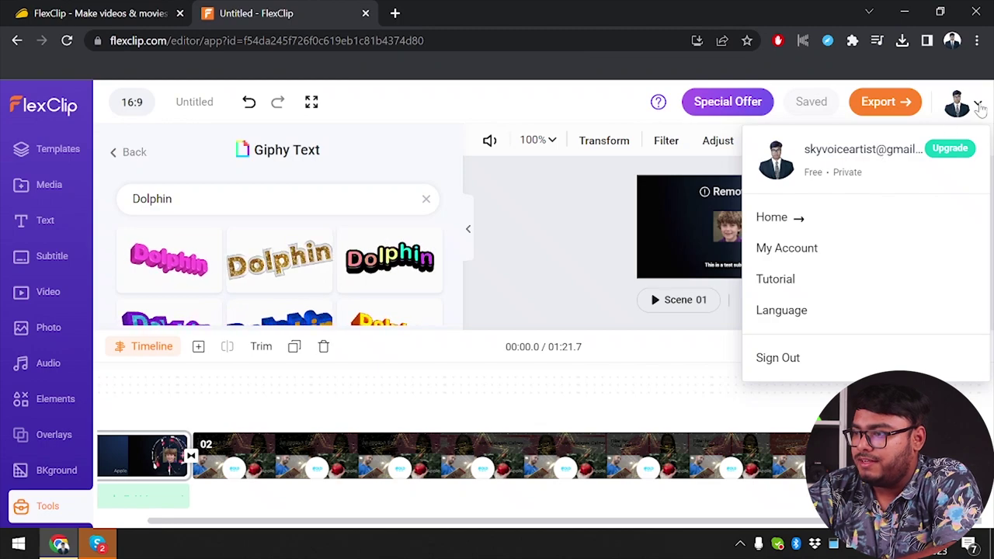
click(893, 108)
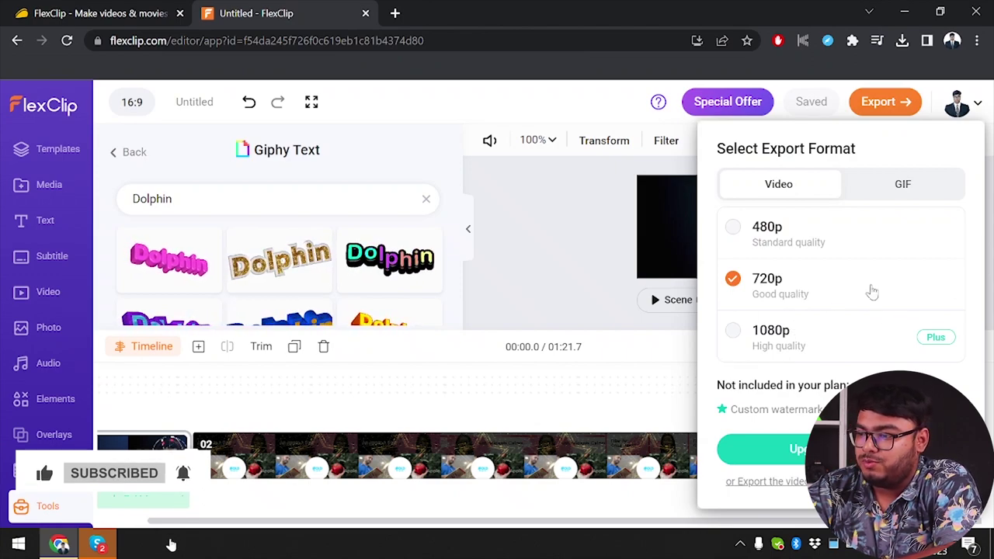
click(788, 237)
click(801, 296)
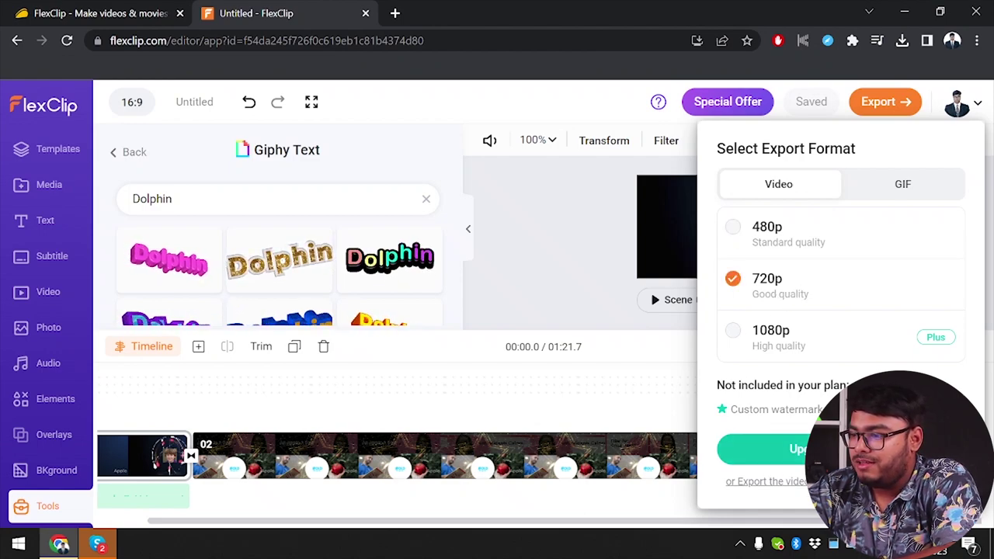
click(837, 242)
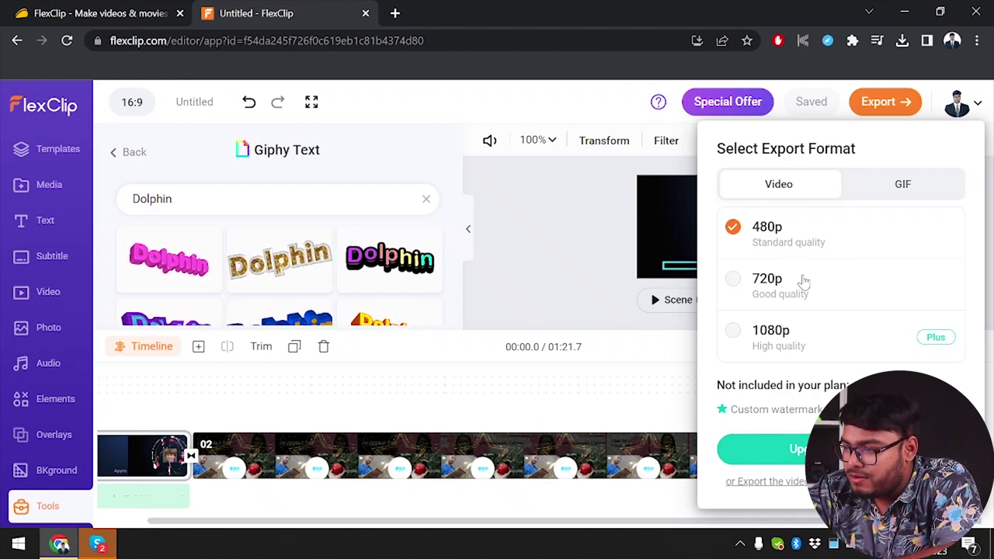
click(803, 339)
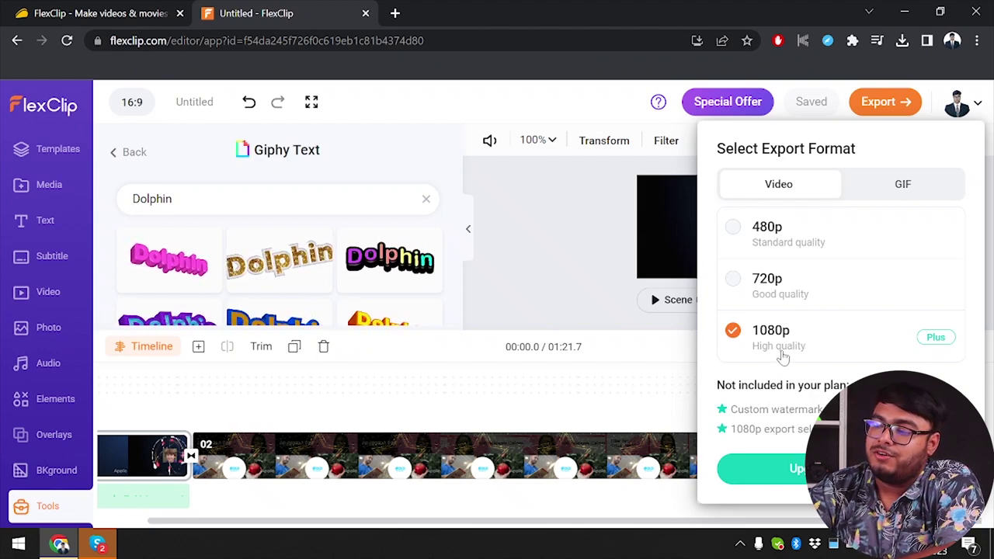
click(778, 290)
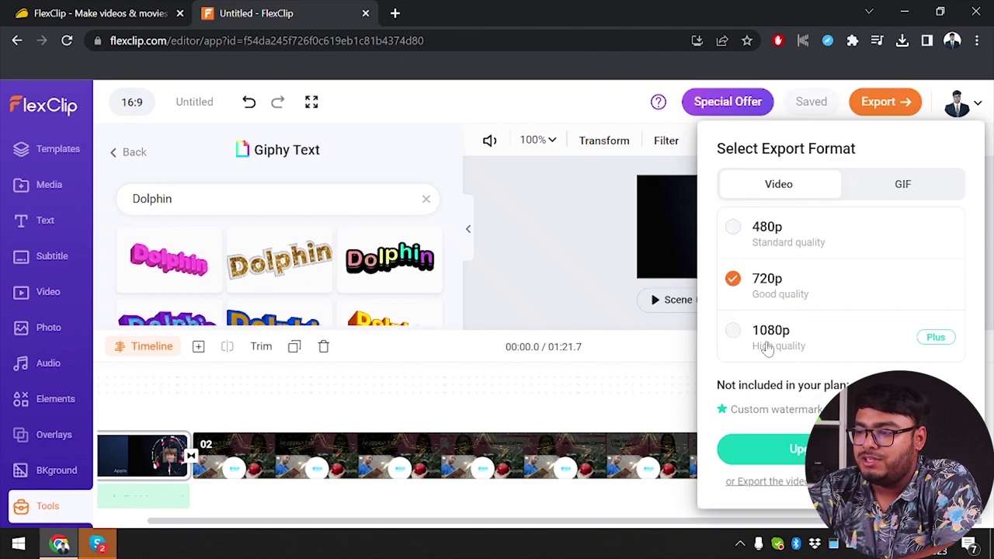
click(794, 231)
click(798, 293)
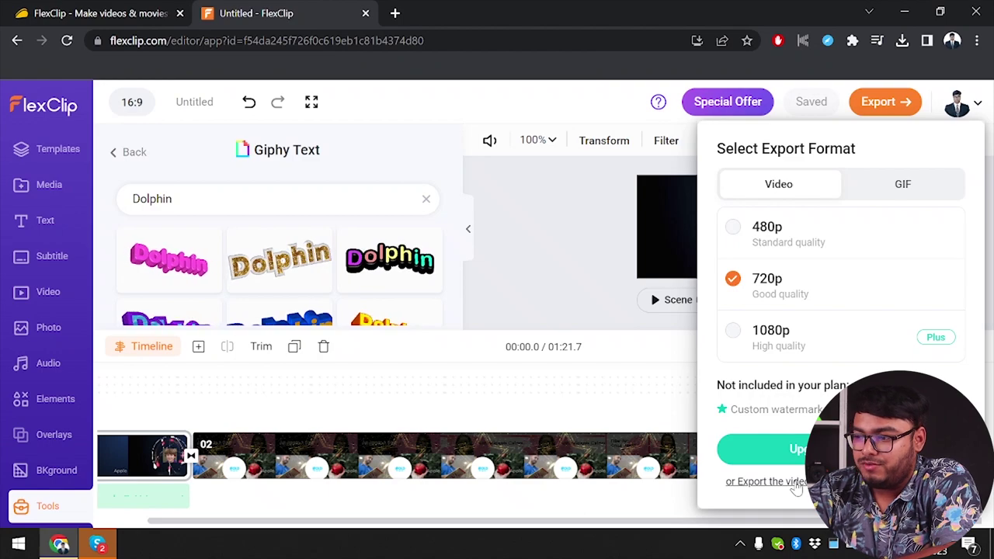
click(766, 482)
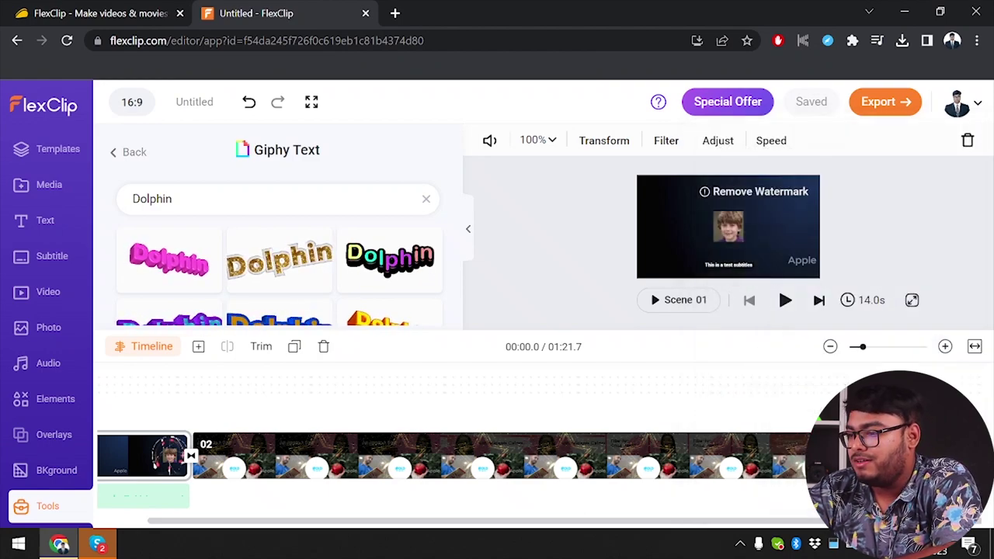